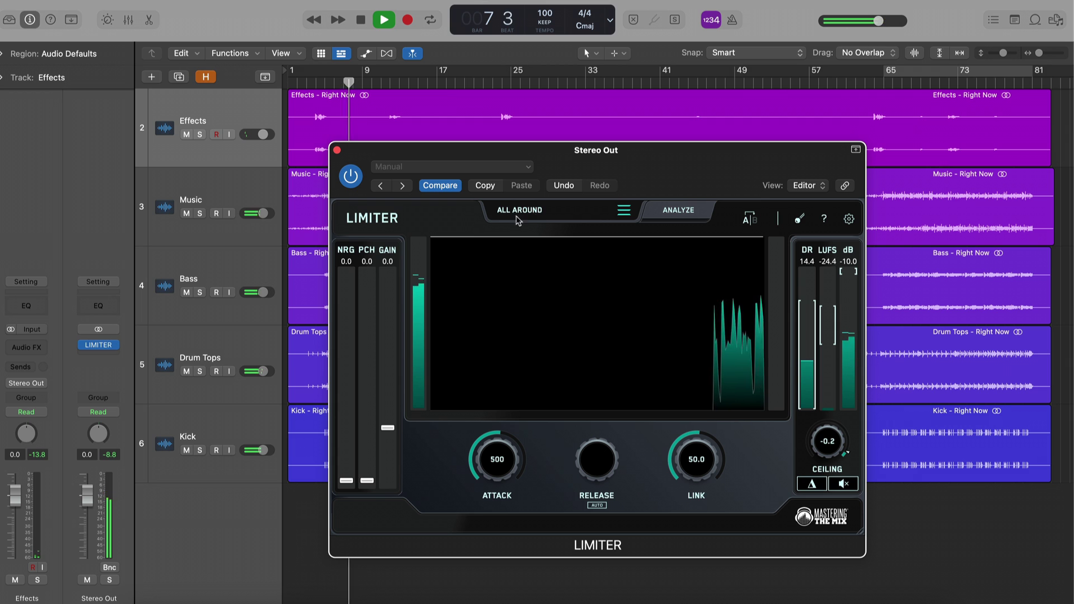
- Load the Mastering: Spotify preset from LIMITER's preset menu
click(624, 211)
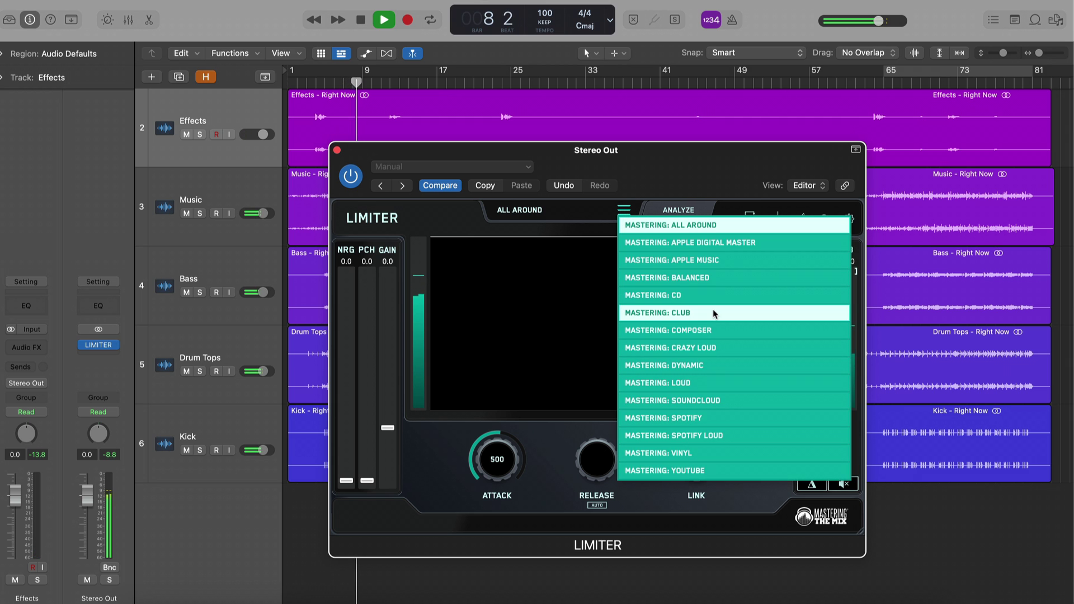
click(726, 418)
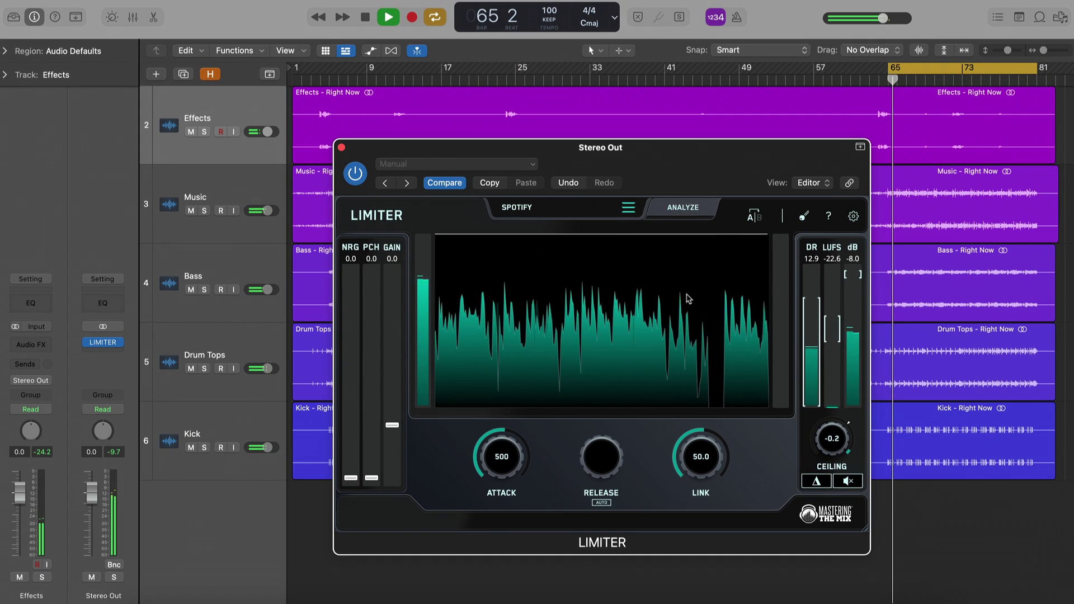
- Run ANALYZE on the playing mix with the Spotify preset loaded
click(670, 215)
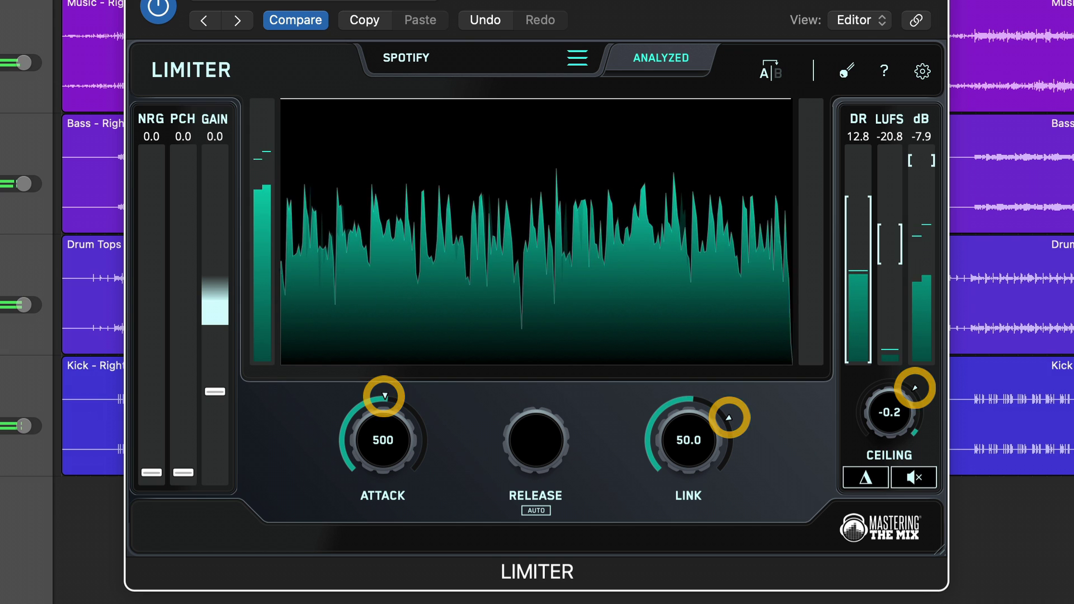
- Raise gain to about 11 dB, adjust attack, and bring link to about 71
drag(217, 391, 213, 283)
drag(360, 434, 380, 450)
drag(685, 447, 682, 433)
drag(683, 384, 682, 374)
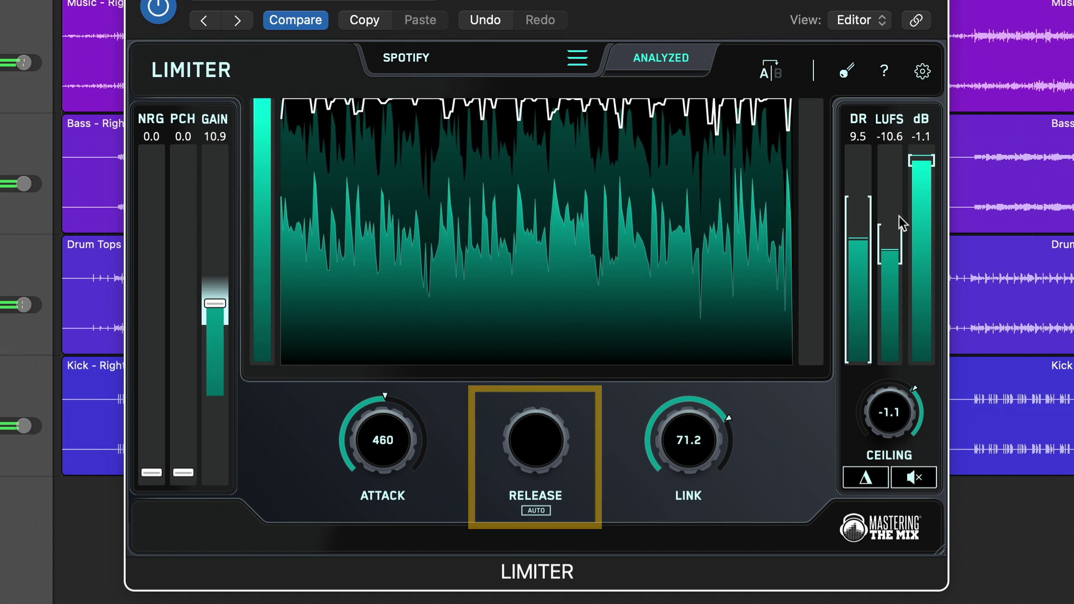
drag(382, 440, 380, 471)
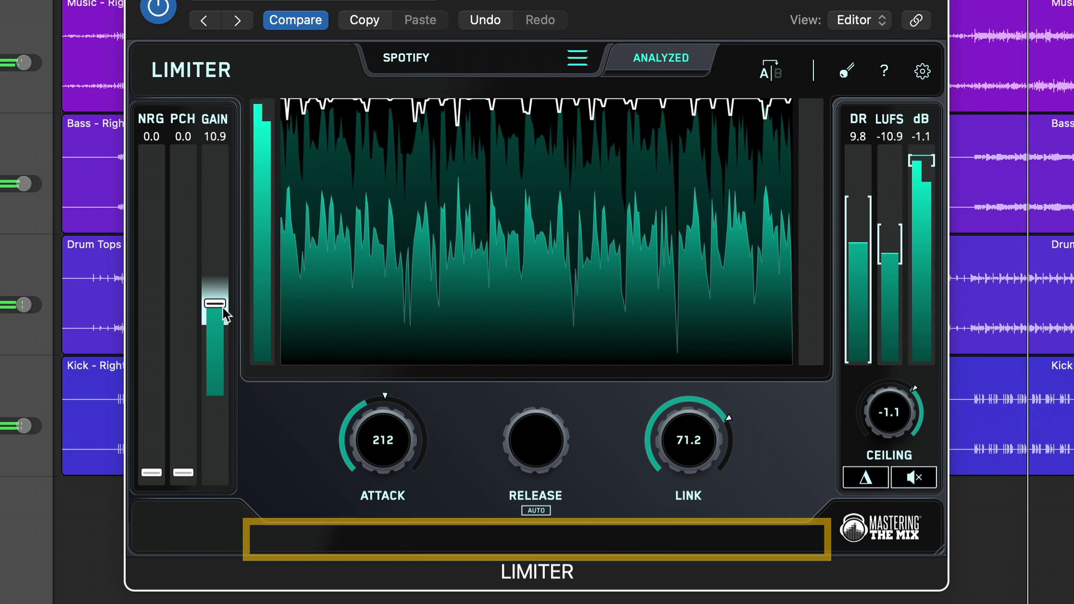
drag(217, 302, 219, 298)
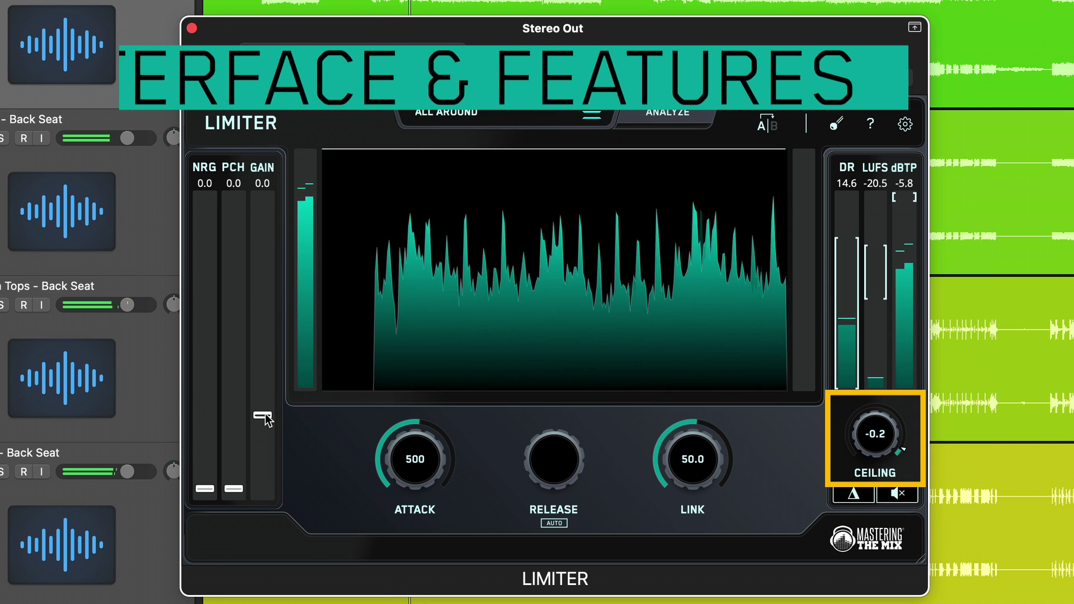
- Push gain to maximum, reset it to 0.0, and re-analyse the mix
drag(263, 416, 256, 199)
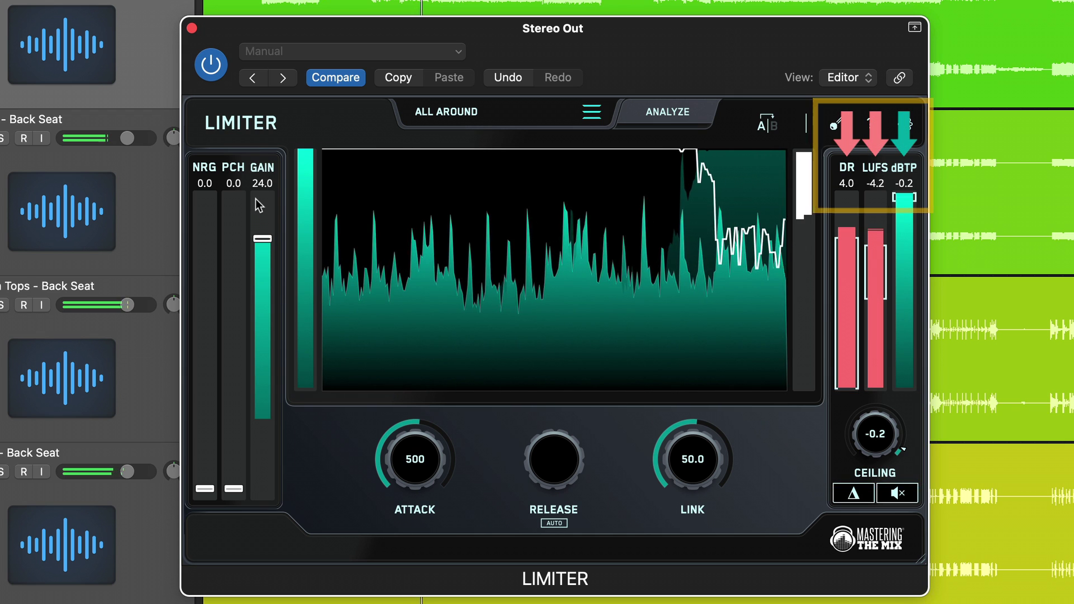
double_click(259, 345)
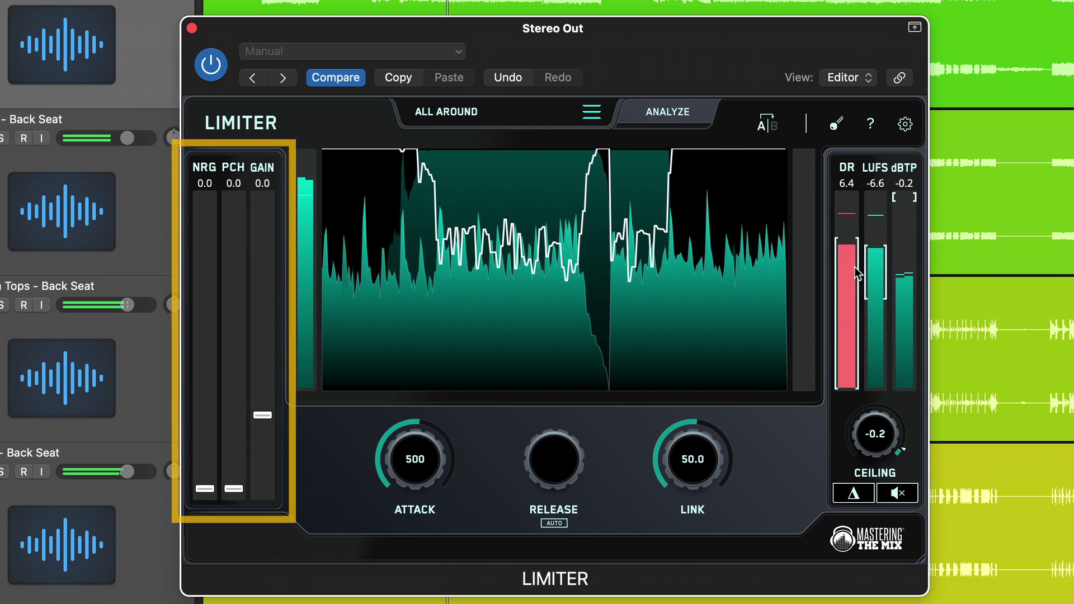
click(687, 116)
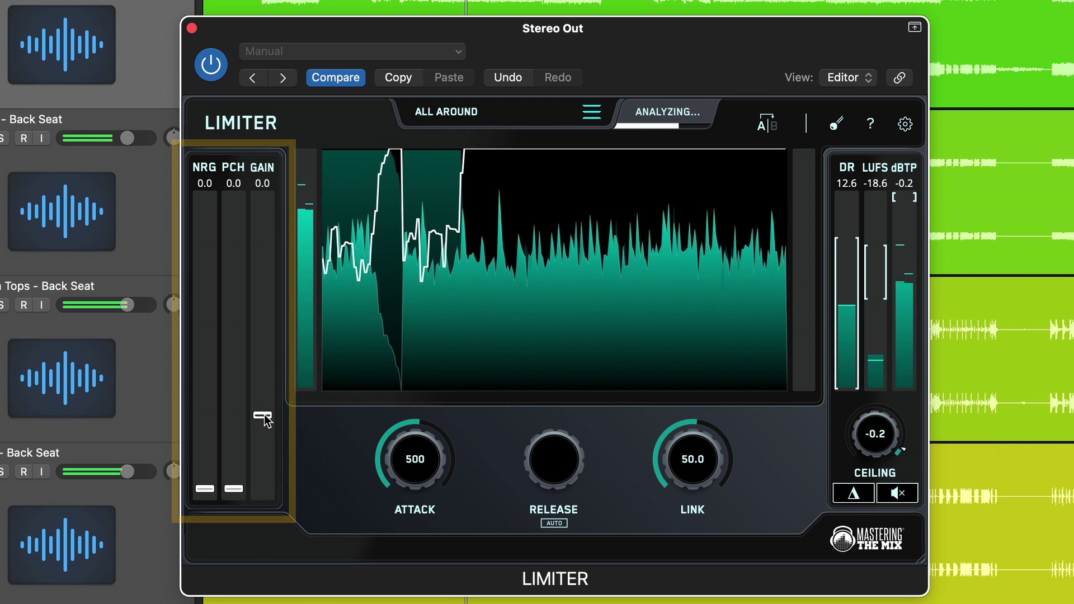
- Raise gain to 9.7 and turn the attack down to 0
drag(263, 416, 262, 321)
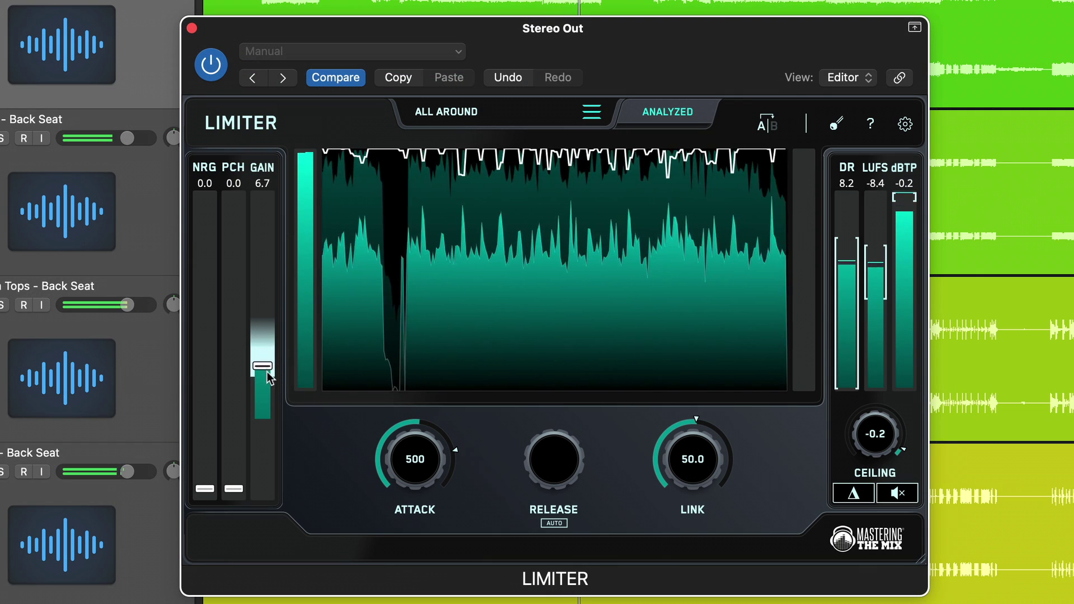
drag(266, 371, 268, 344)
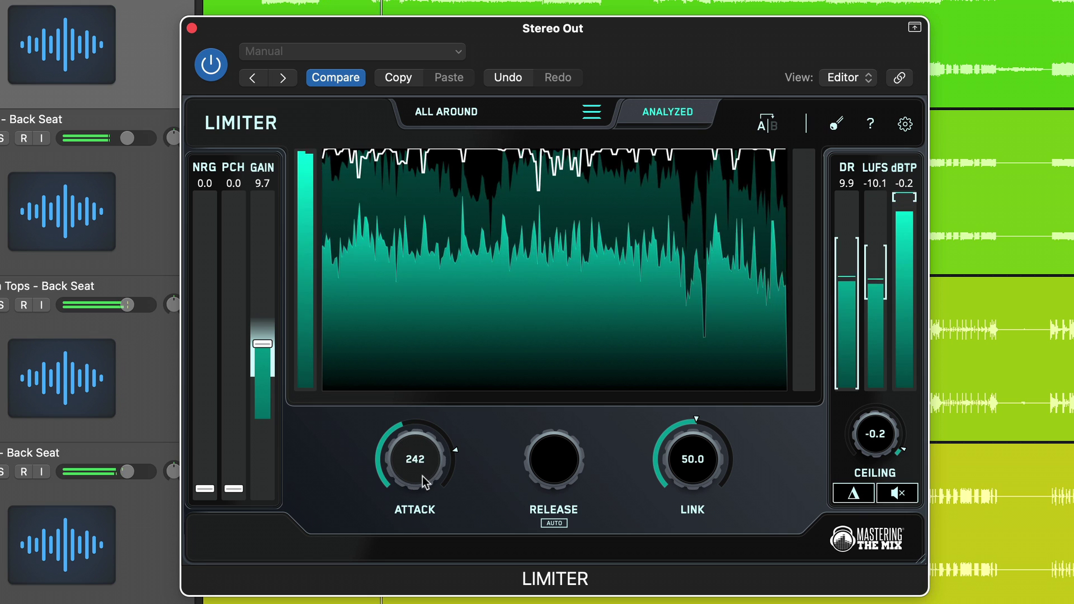
drag(430, 528, 431, 496)
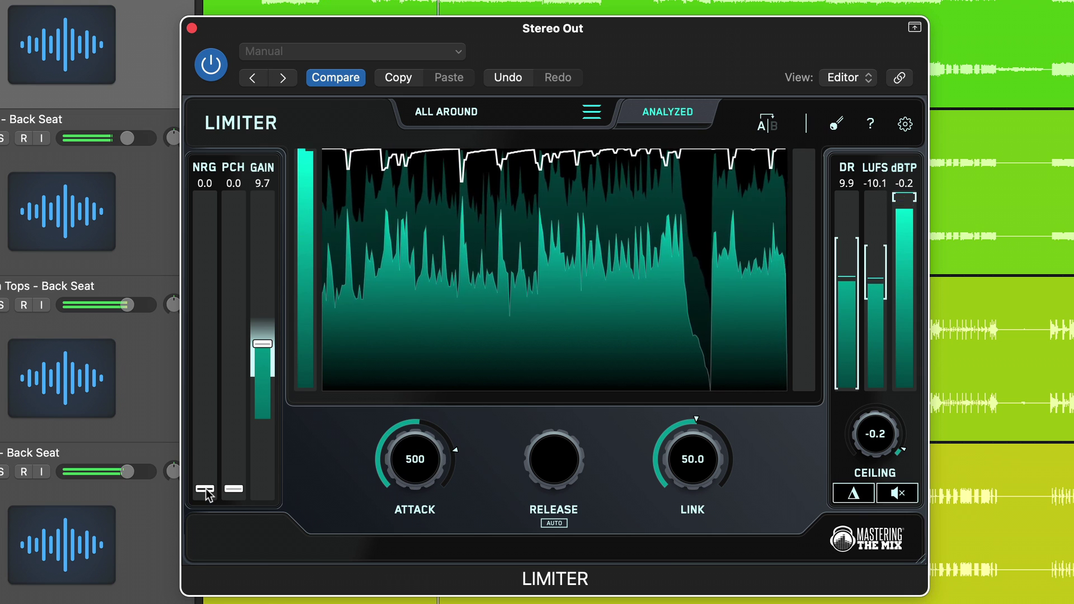
- Set NRG to 66.3, lower gain to 6.6, re-analyse, then pull gain down to compare
drag(206, 489, 201, 298)
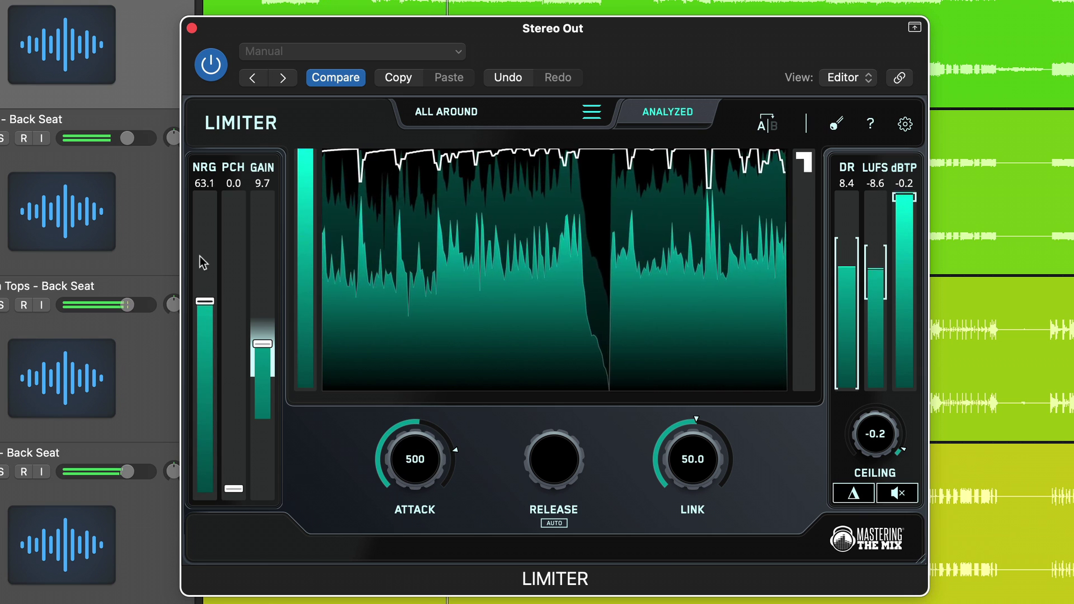
drag(200, 254, 200, 249)
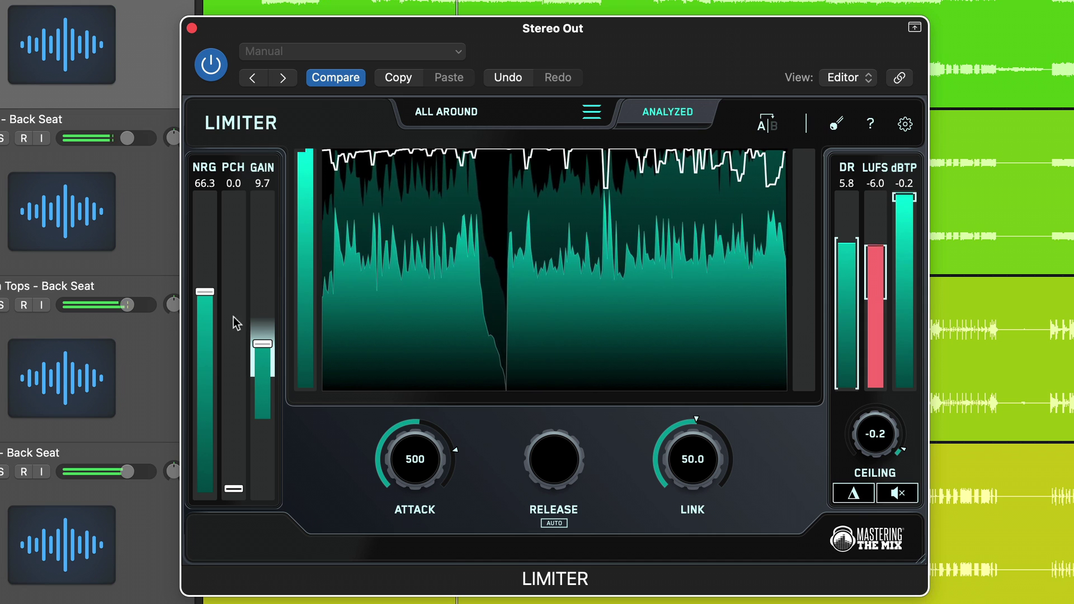
drag(264, 347, 265, 352)
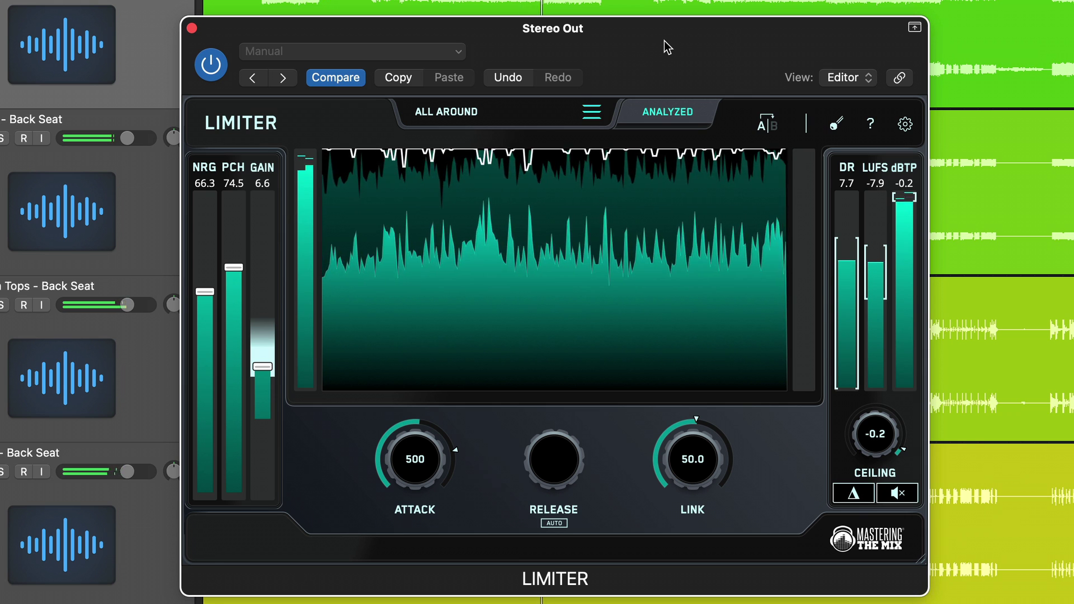
click(699, 114)
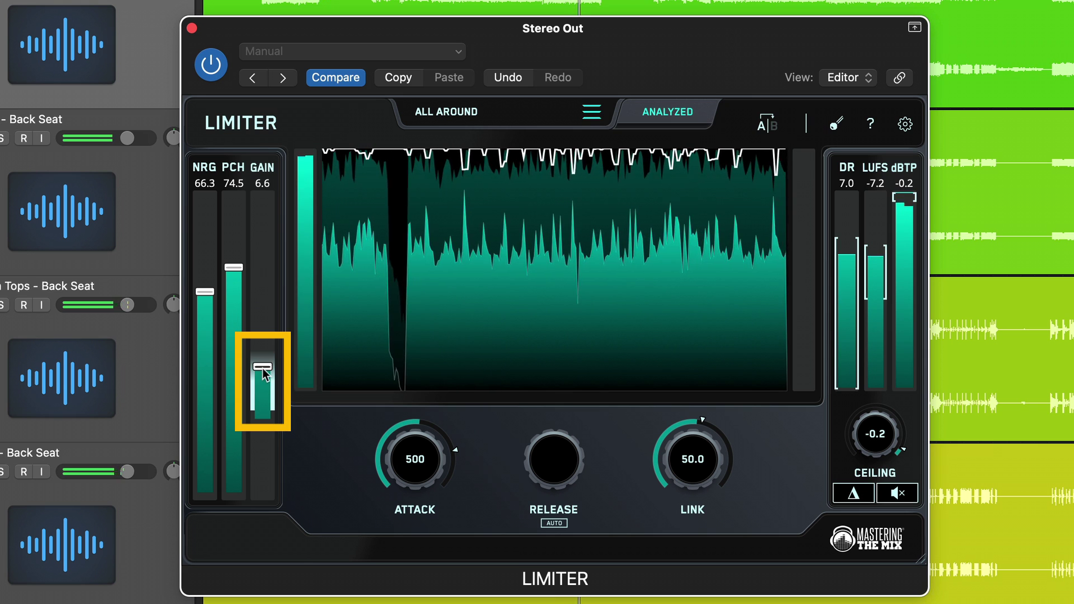
drag(262, 368, 264, 454)
- Restore gain, sweep attack between its extremes, and settle attack at 2021
drag(262, 492, 270, 373)
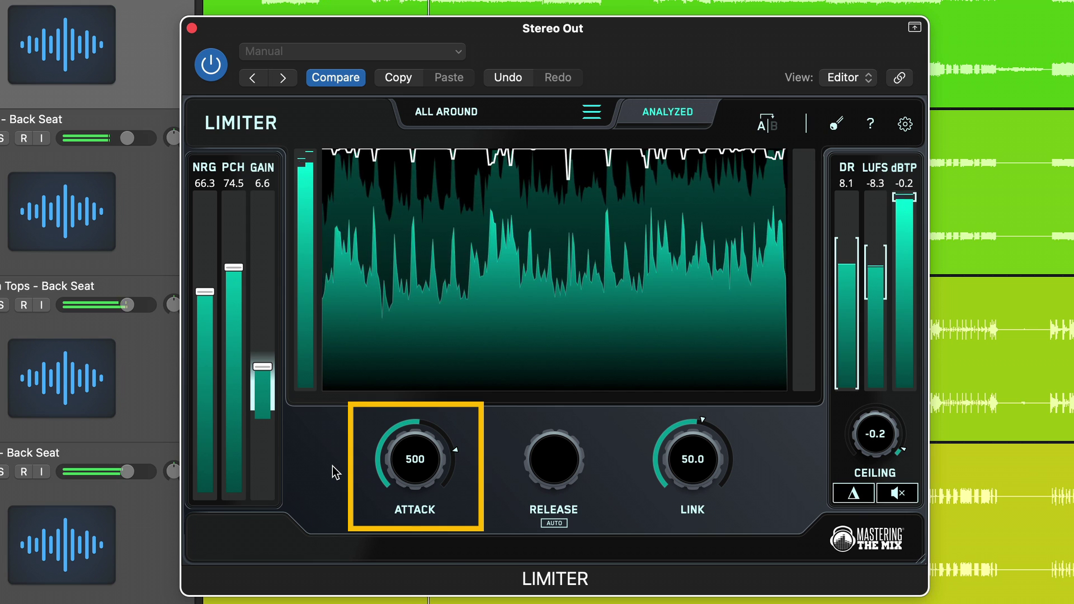
drag(420, 480, 422, 303)
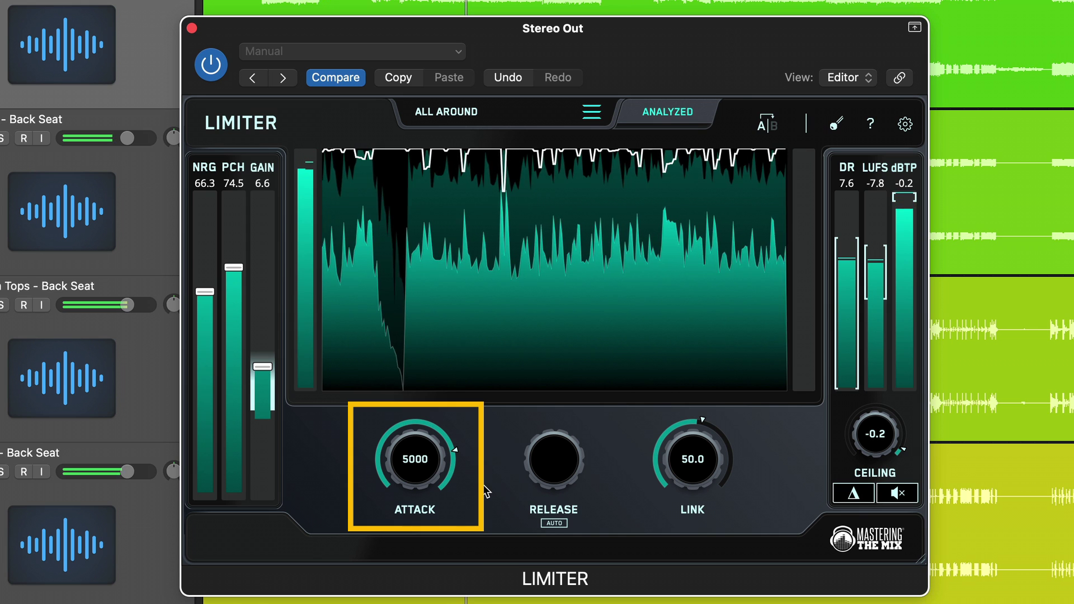
drag(417, 442, 418, 446)
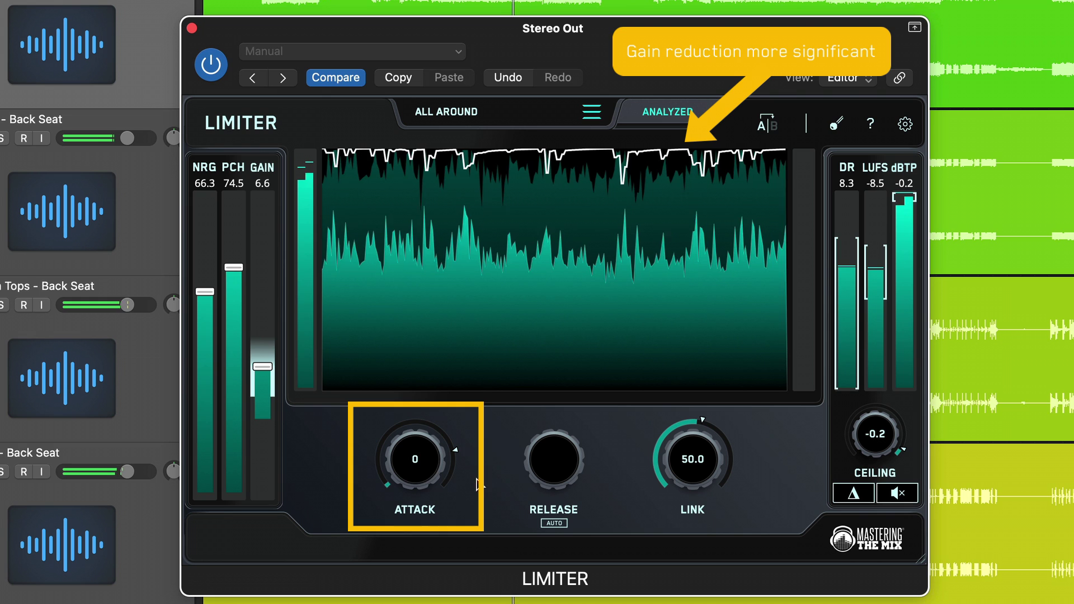
mouse_move(416, 481)
mouse_down()
mouse_move(416, 442)
mouse_move(417, 485)
mouse_up()
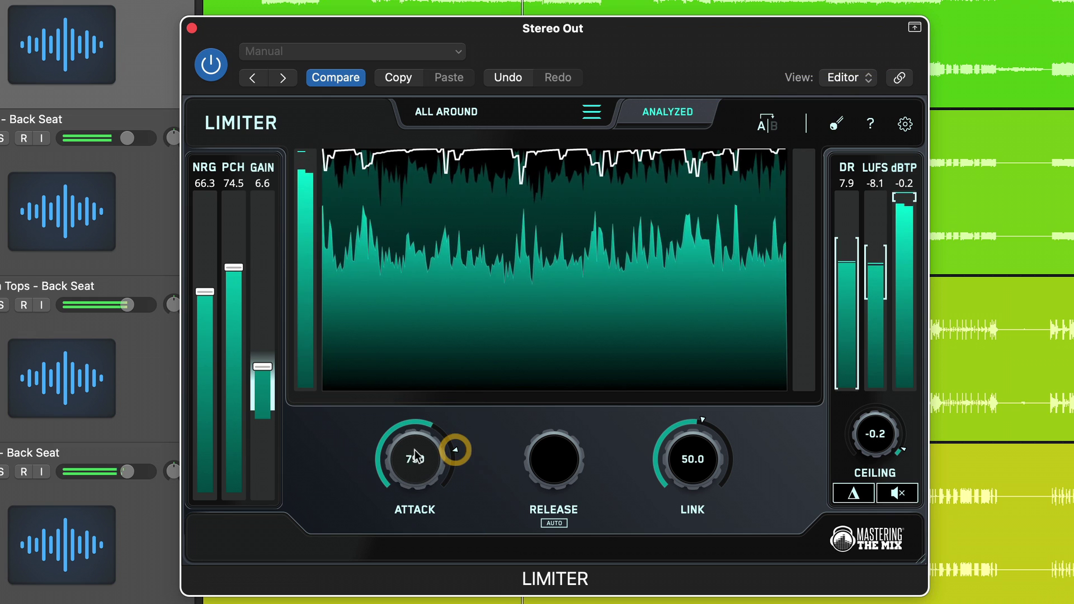
drag(419, 422, 416, 400)
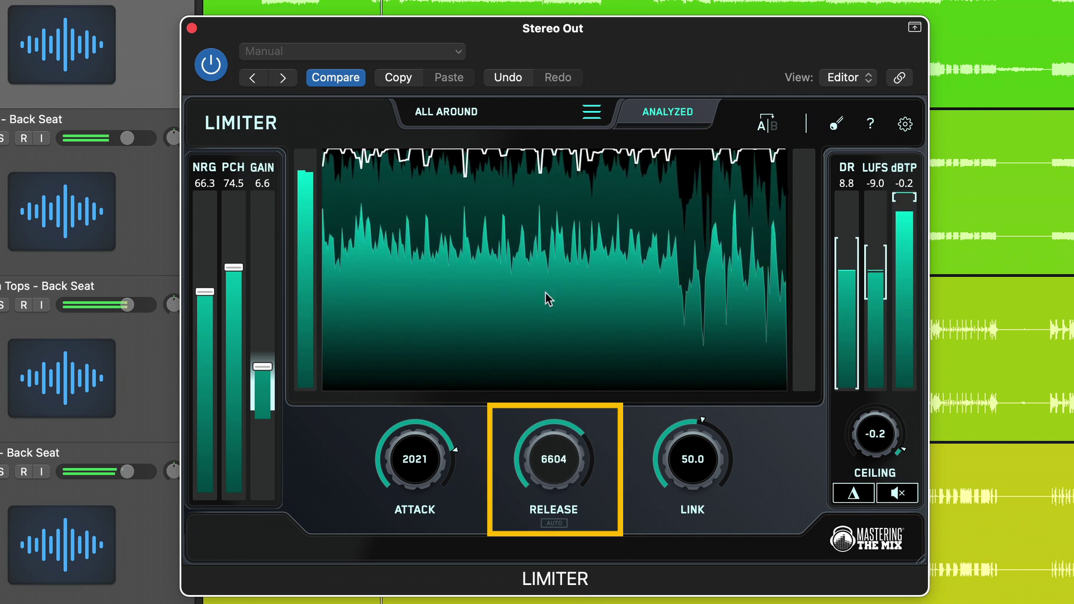
- Try release at 10000 and at its minimum of 8, then switch release to Auto
drag(536, 391, 533, 327)
scroll(614, 469, up, 5)
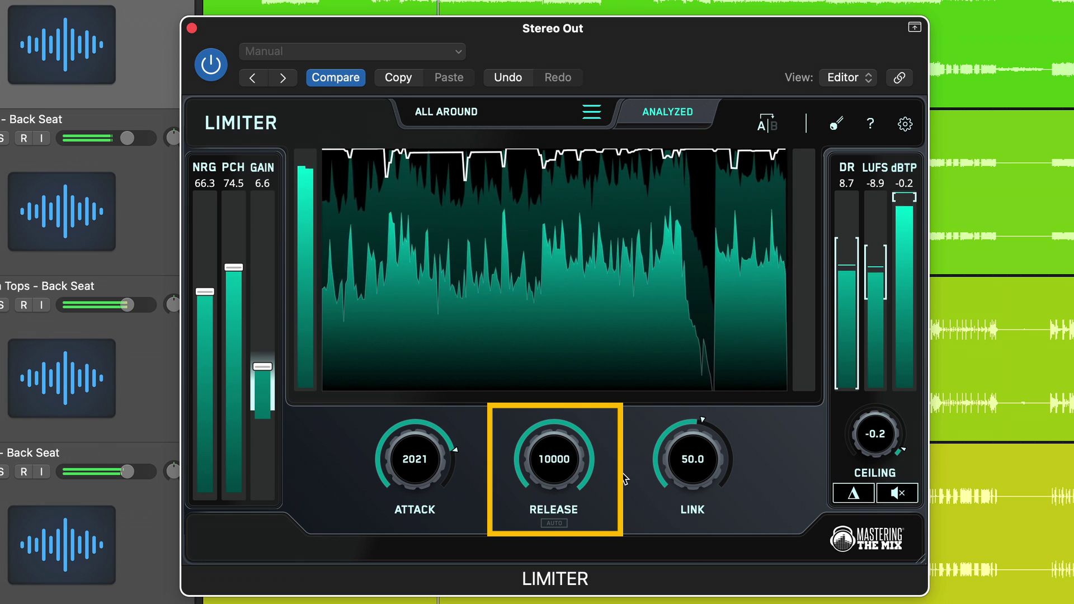
drag(553, 442, 623, 444)
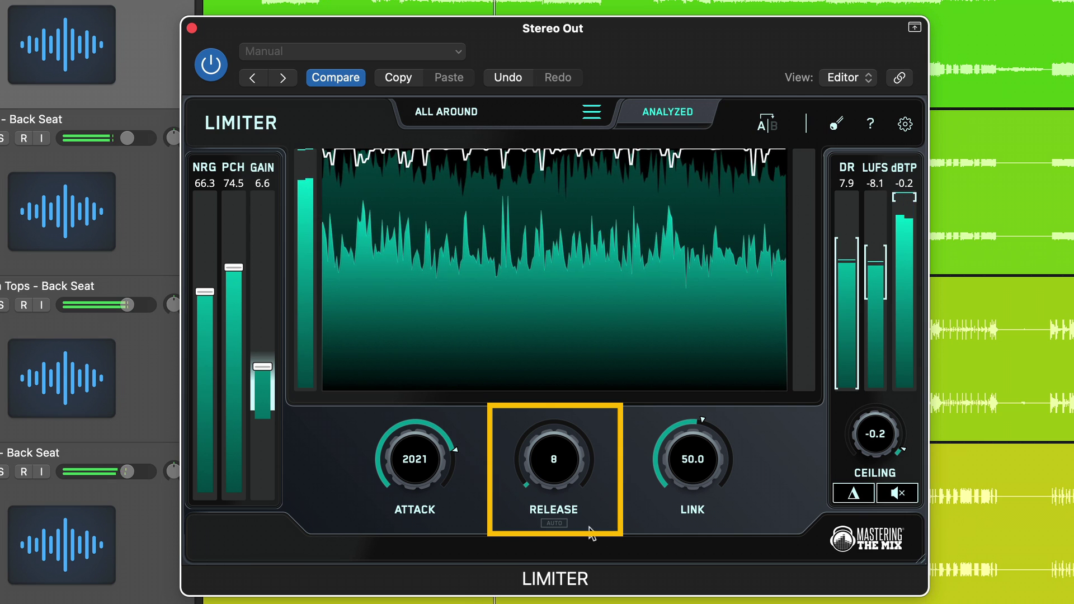
click(555, 523)
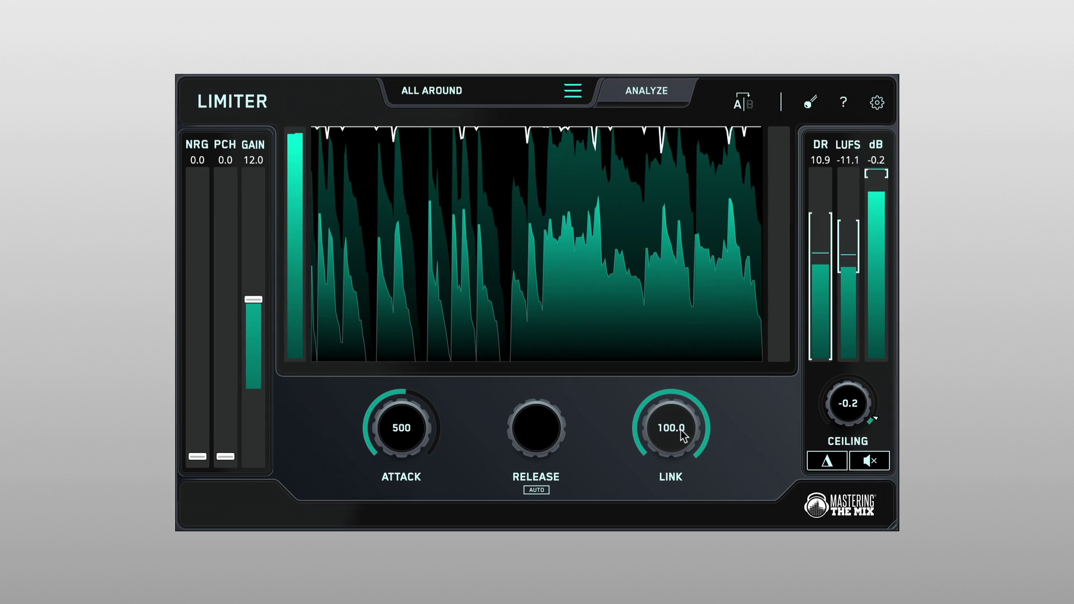
- Lower link to 38.8 and analyse the audio for a suggested link value
scroll(635, 406, down, 10)
scroll(682, 431, down, 6)
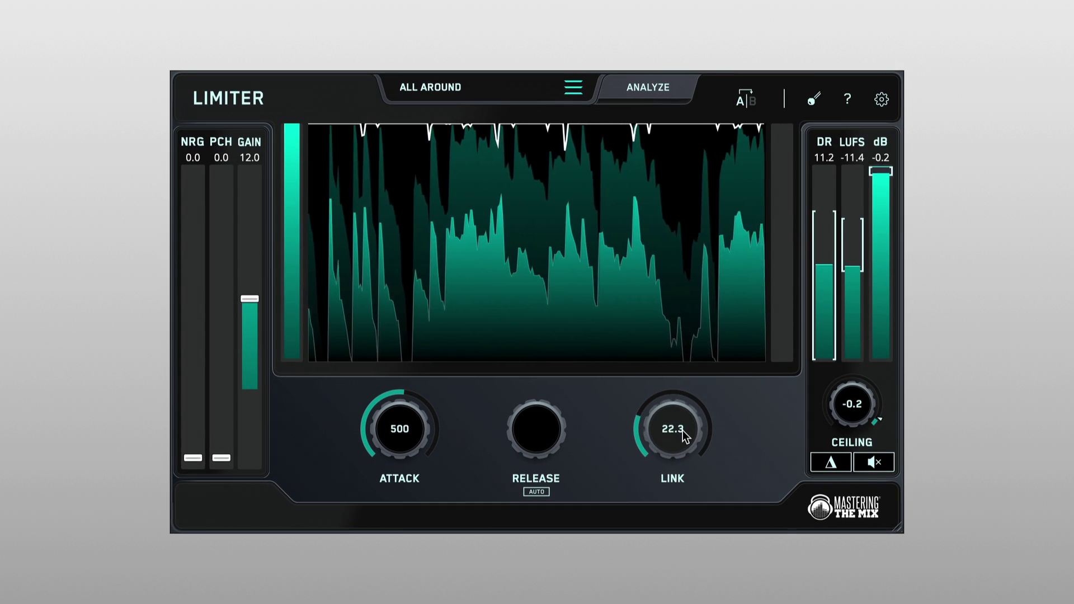
scroll(683, 430, up, 4)
scroll(682, 431, down, 1)
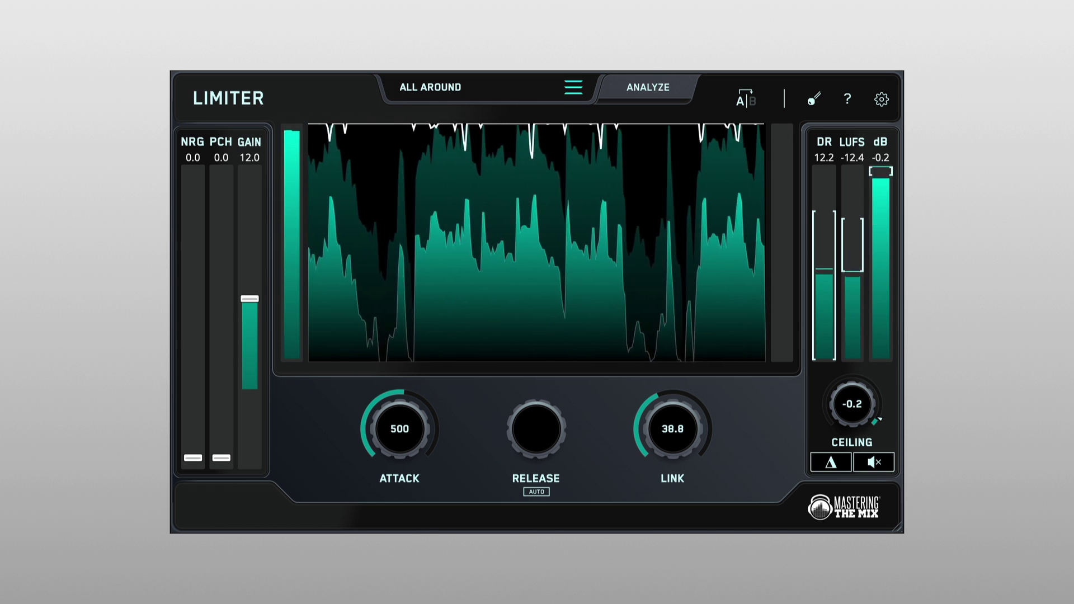
click(632, 88)
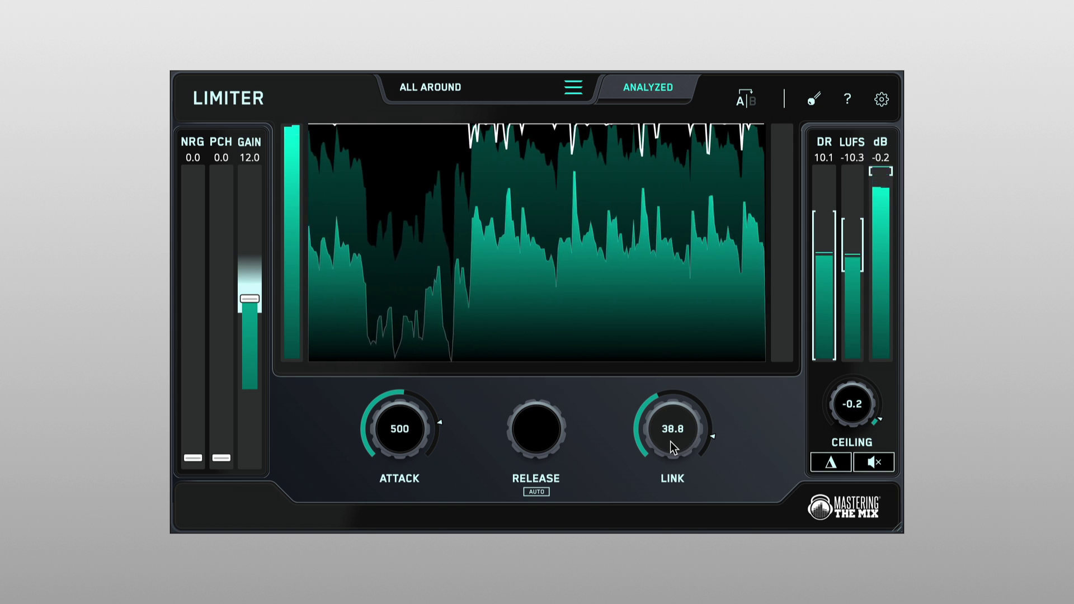
- Raise link to 85.8 near the suggested marker and analyse again
scroll(670, 441, up, 8)
scroll(670, 441, up, 8)
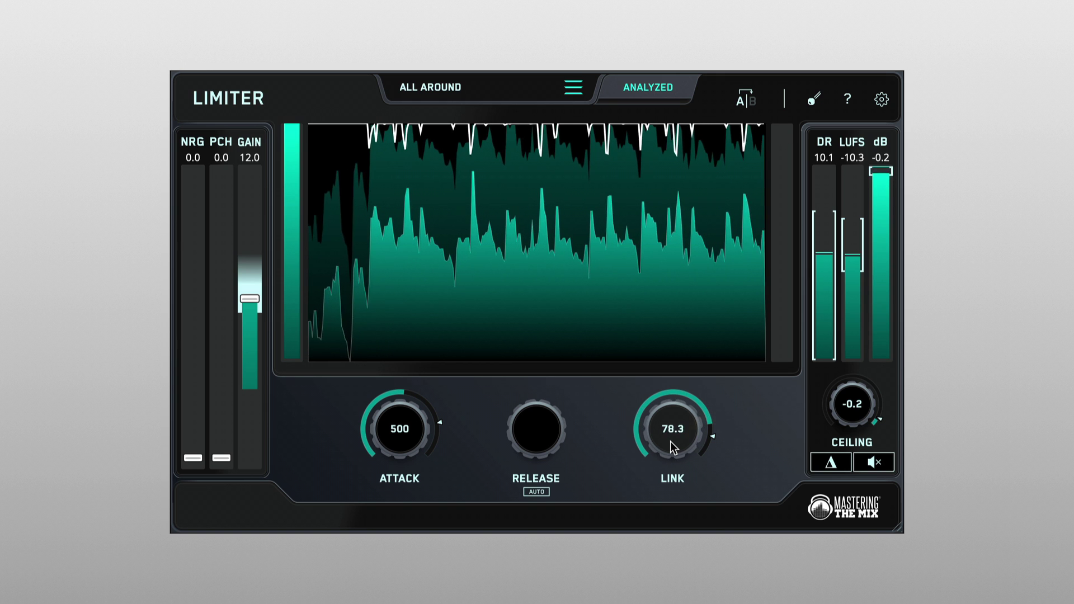
scroll(670, 442, up, 1)
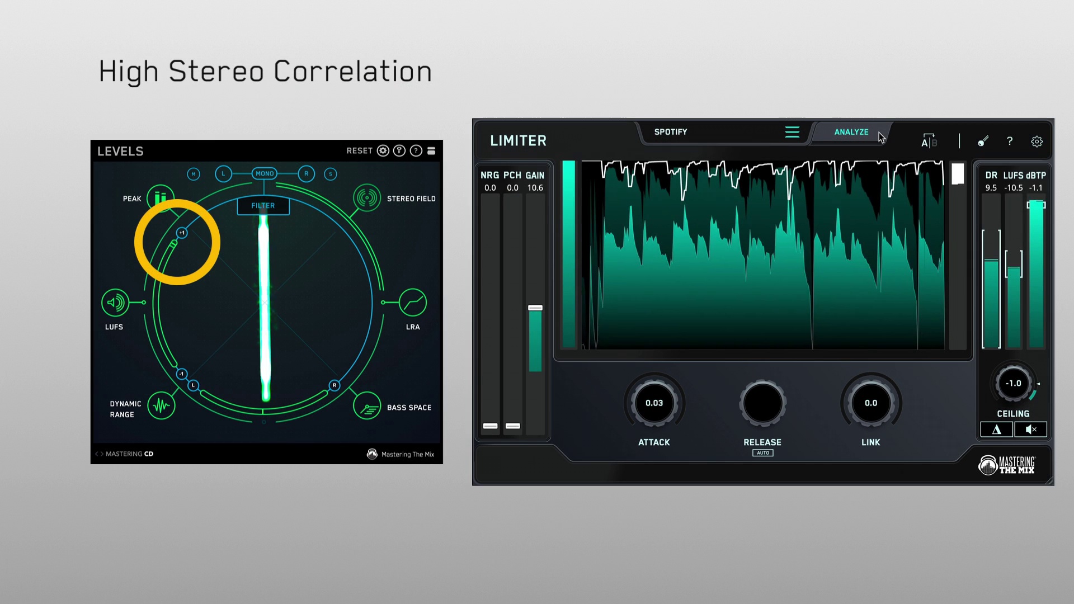
click(851, 132)
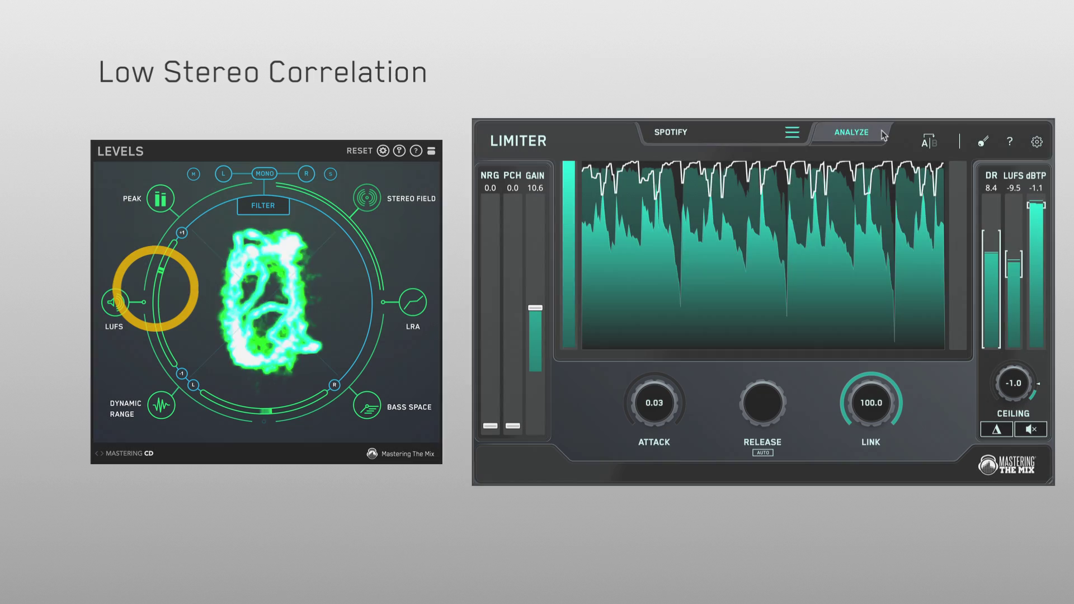
- Run the analysis to completion, applying link 91.4 with the ceiling at -1.0
click(882, 132)
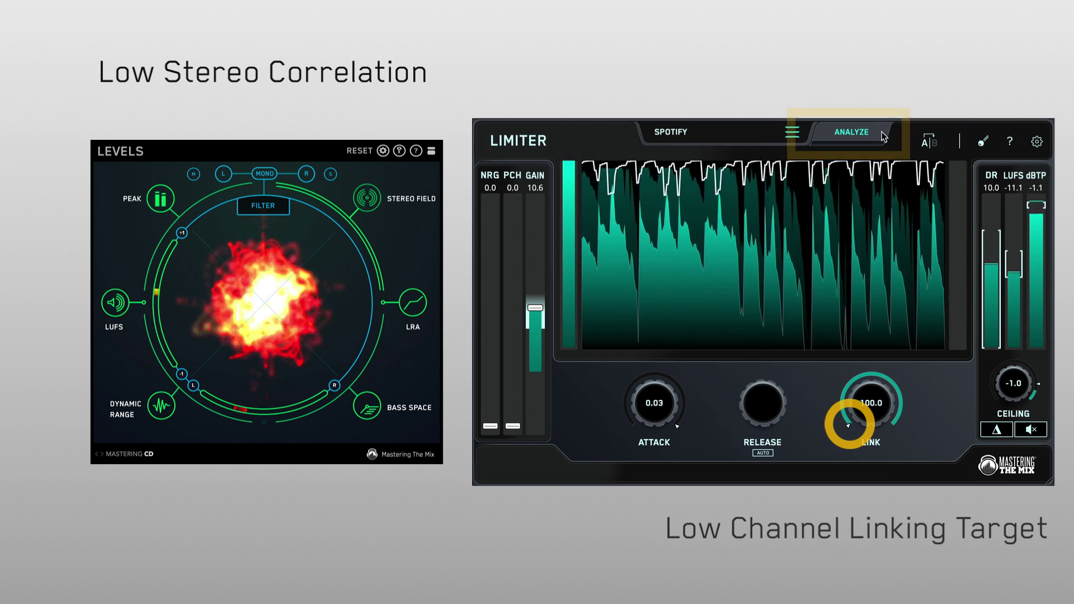
click(882, 137)
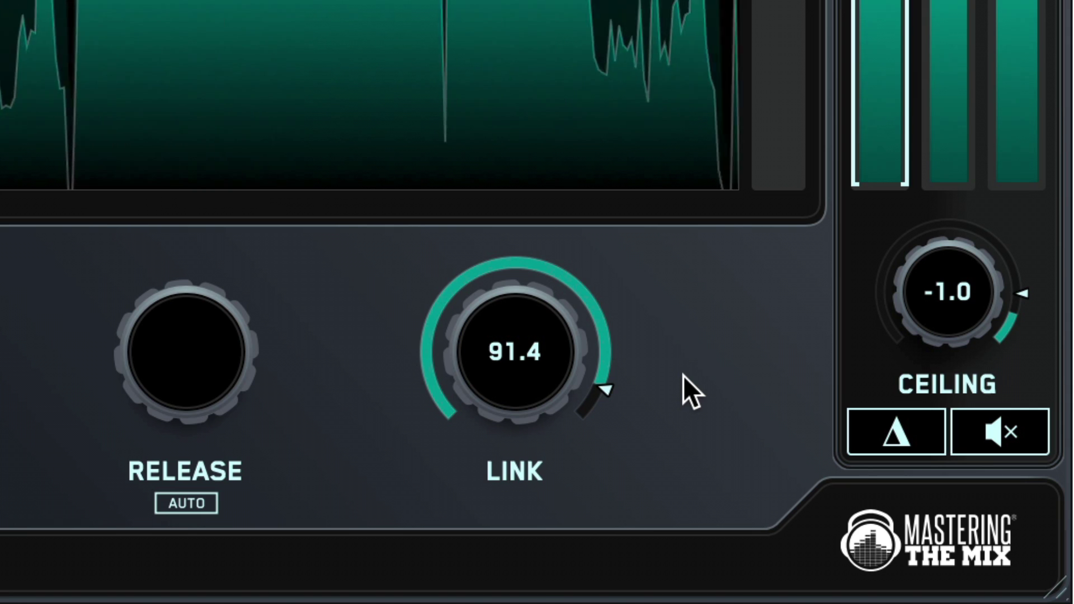
- Sweep link between 0 and 100, reset it to 0.0, then set it to 100.0
scroll(510, 388, up, 1)
scroll(509, 388, up, 8)
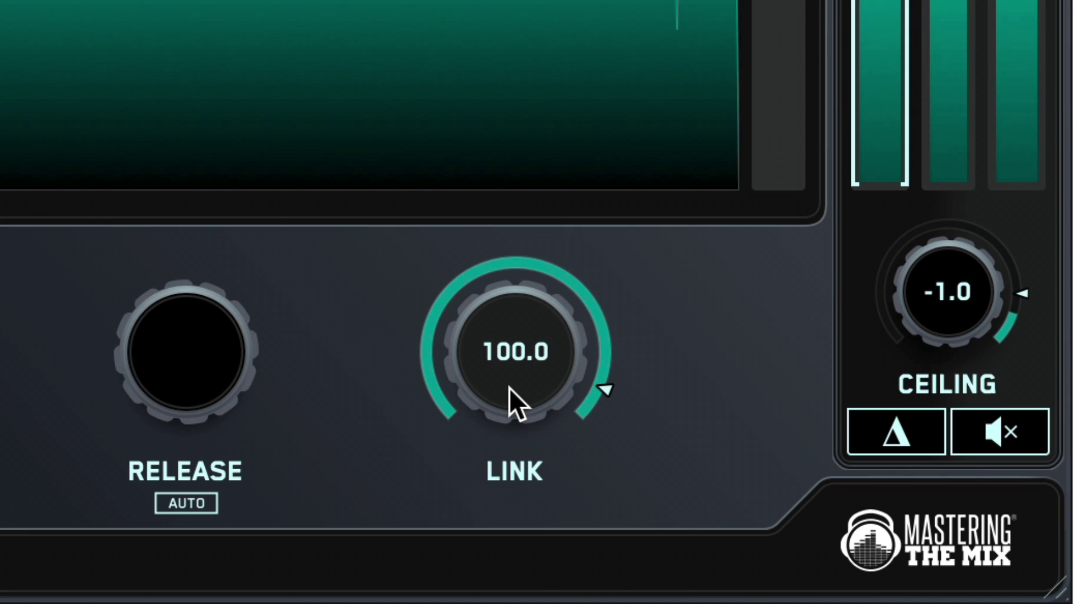
scroll(509, 388, down, 20)
scroll(509, 388, down, 20)
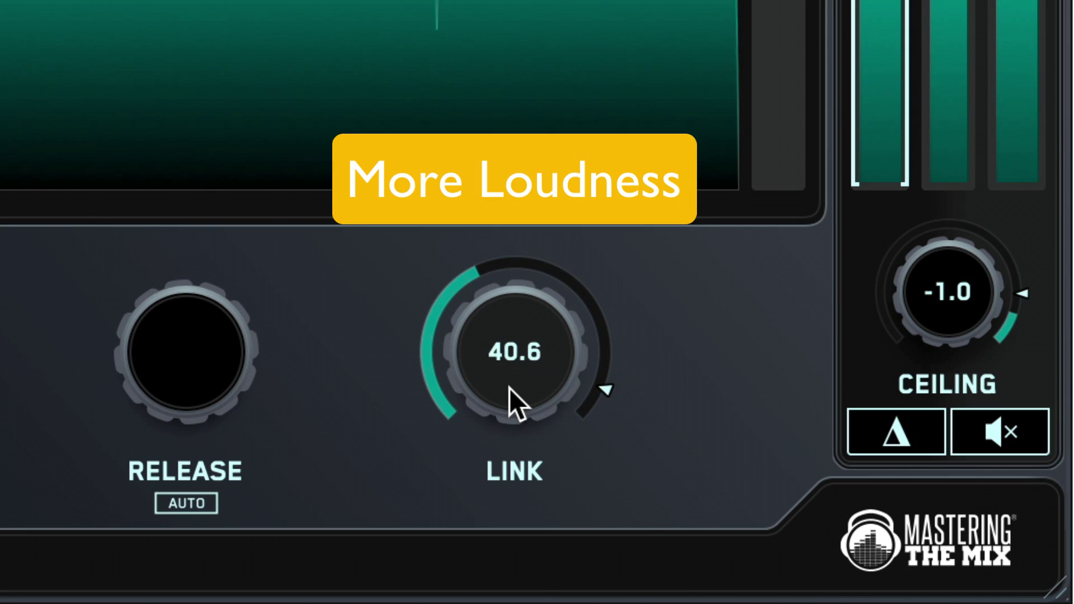
scroll(509, 388, down, 20)
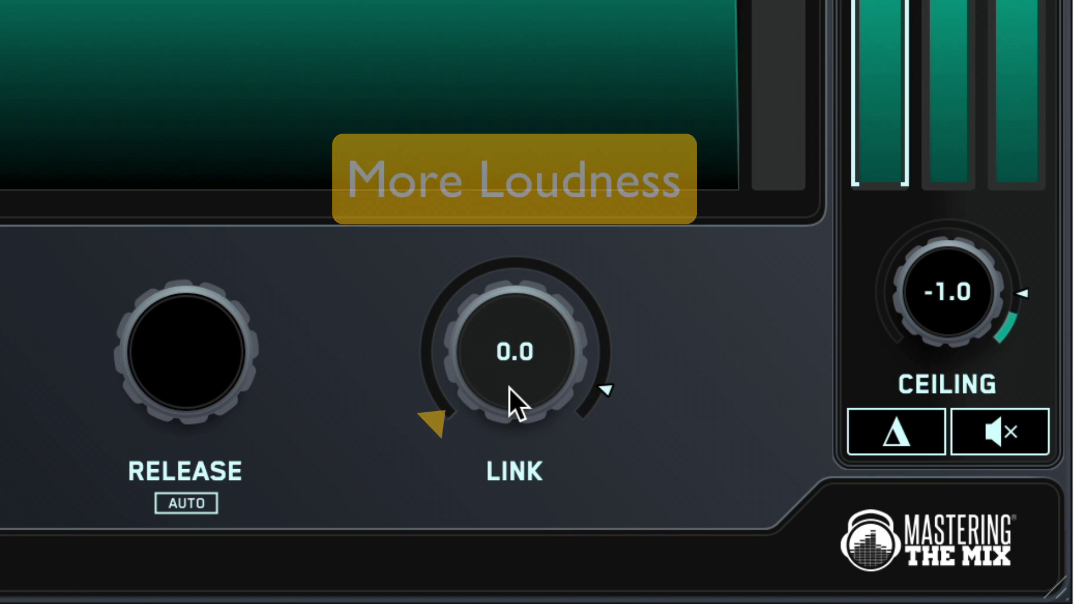
scroll(509, 388, up, 20)
scroll(509, 388, up, 20)
scroll(509, 388, down, 8)
scroll(509, 388, up, 3)
scroll(509, 389, down, 7)
scroll(509, 388, down, 12)
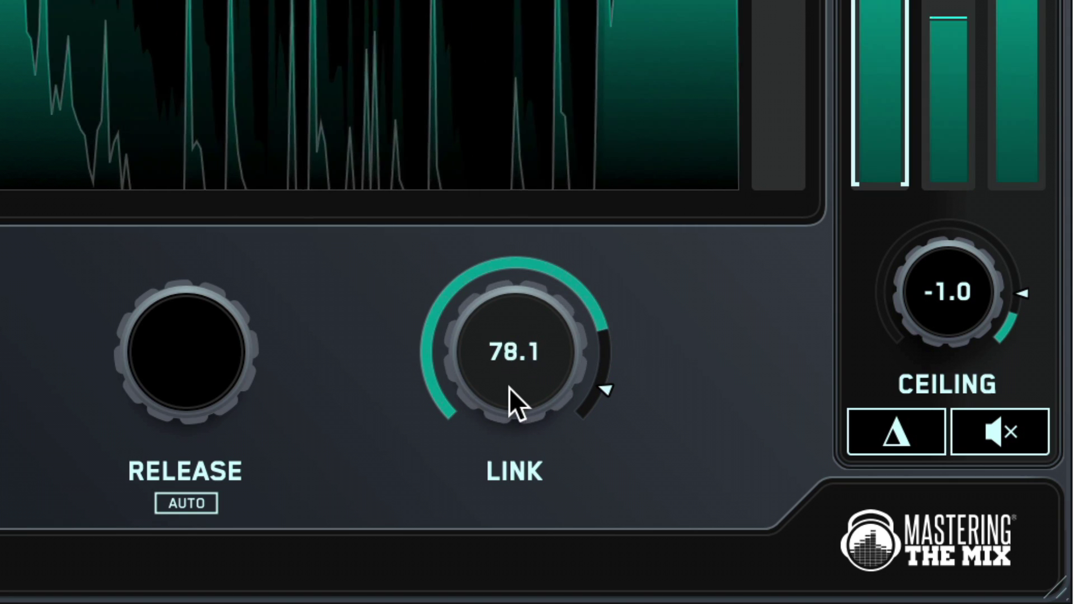
scroll(509, 388, up, 1)
scroll(509, 389, down, 1)
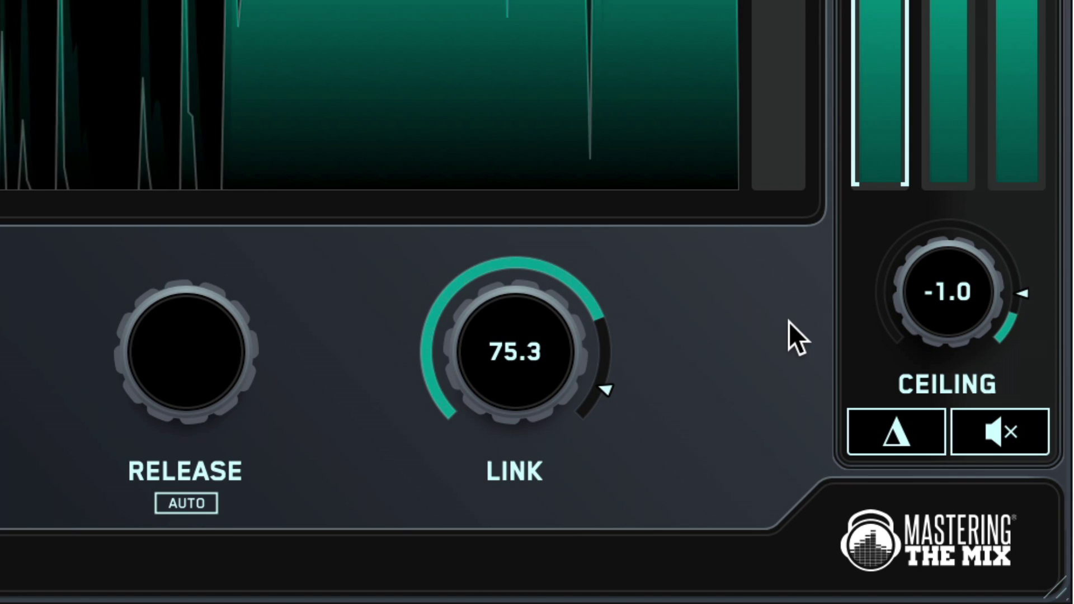
double_click(528, 380)
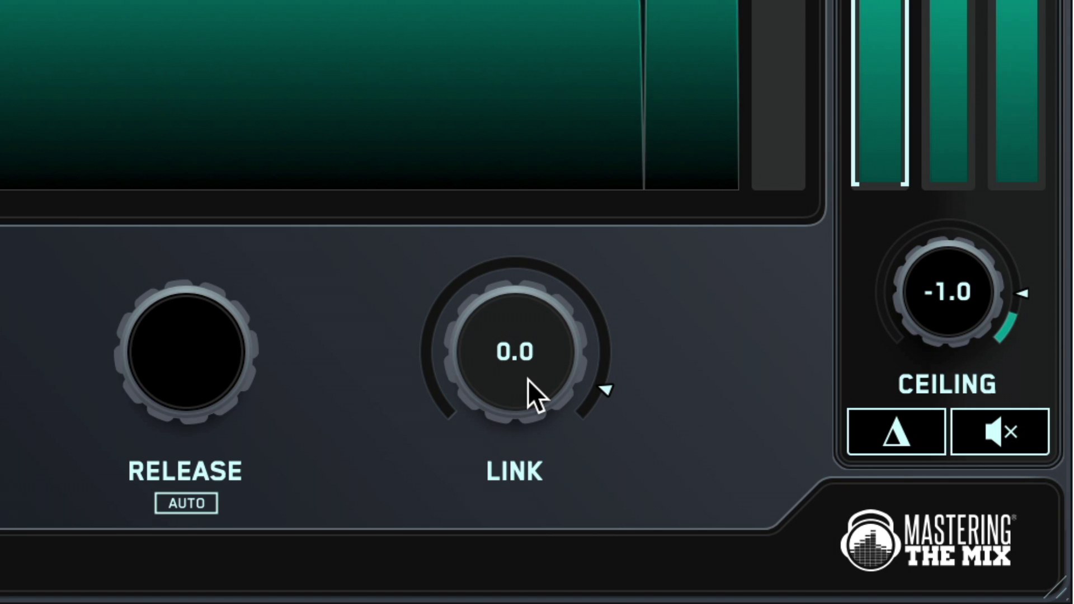
double_click(528, 380)
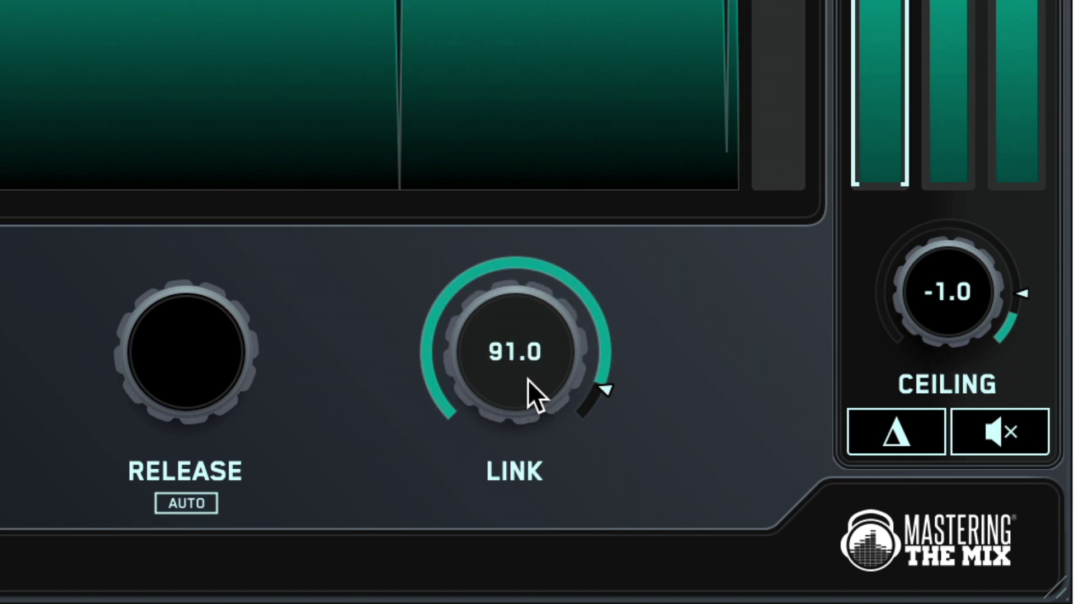
- Scroll to show LIMITER with Ceiling -0.2 and its dBTP true-peak meter reading -0.2
scroll(528, 380, down, 3)
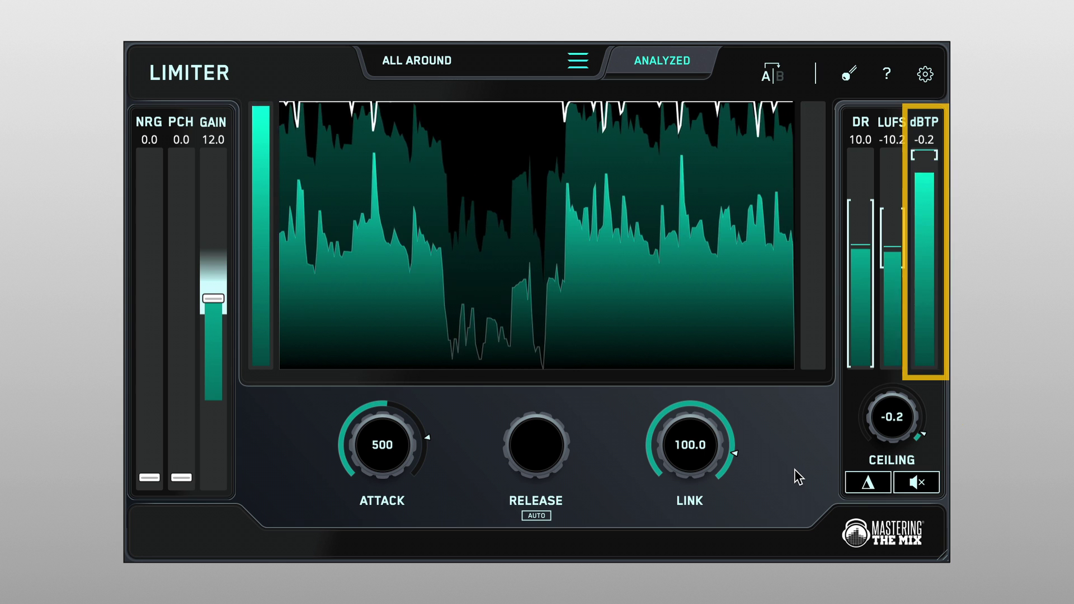
- Move CEILING from -0.2 up to 0.0, then down to -0.3, and reset the held dBTP readout
drag(893, 416, 897, 390)
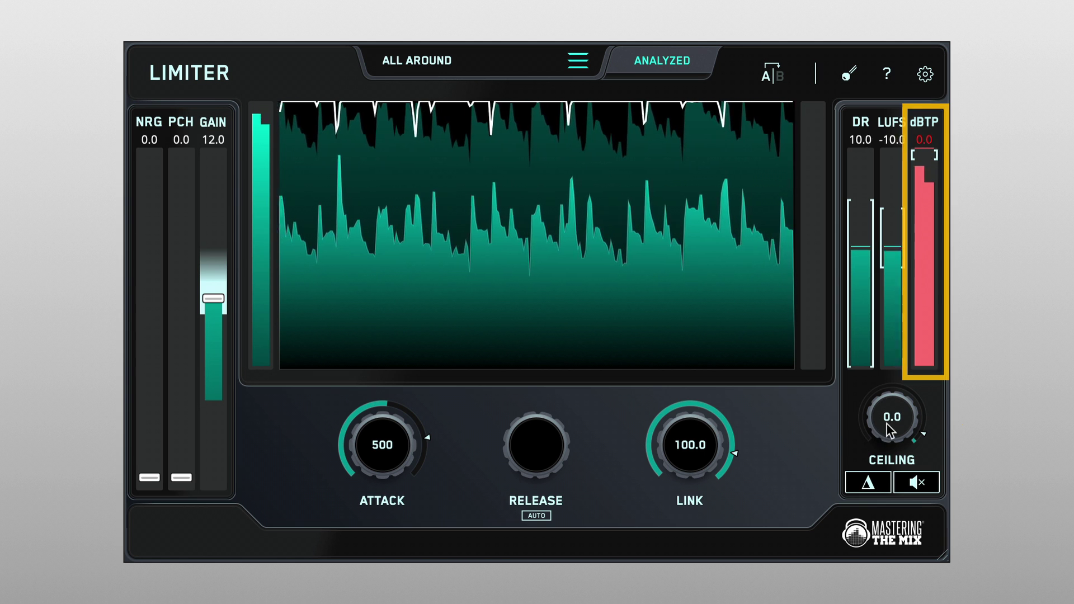
drag(886, 423, 884, 444)
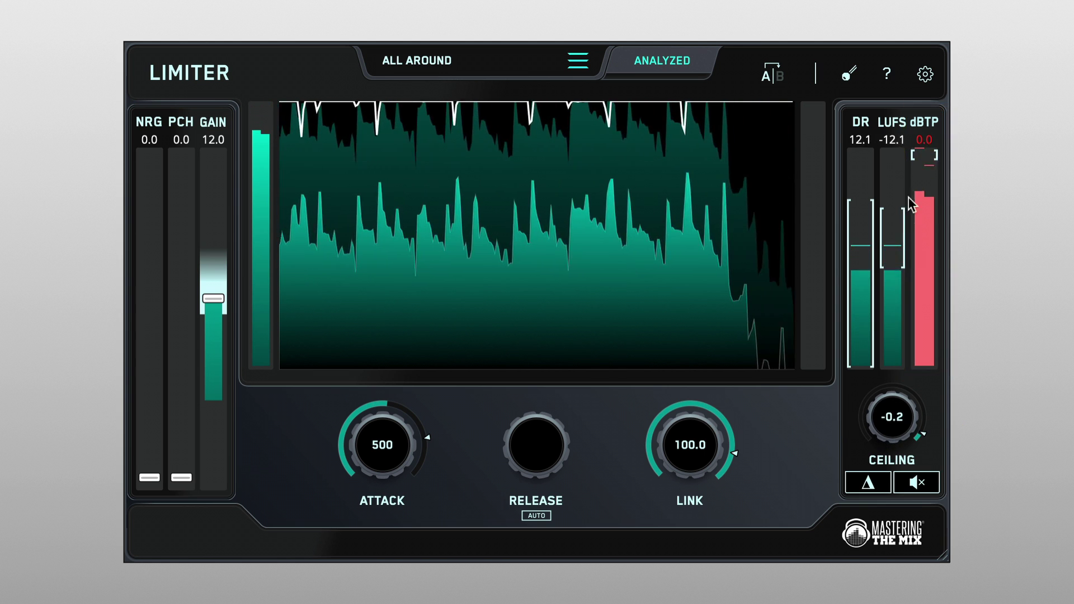
click(921, 155)
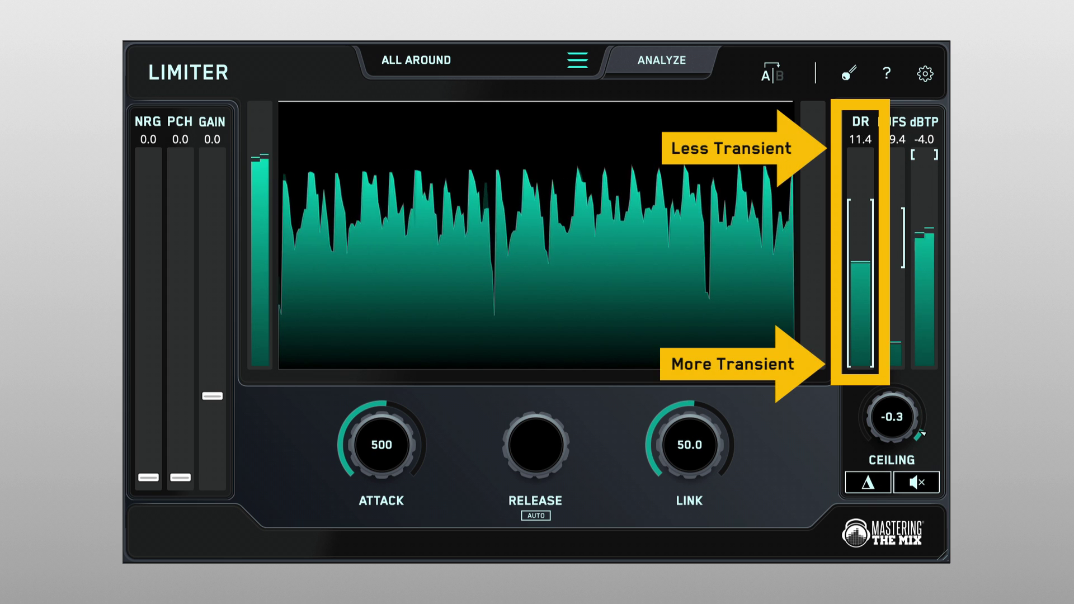
- Push the GAIN fader up to drive the limiter harder, dropping DR to 8.5
drag(217, 395, 221, 317)
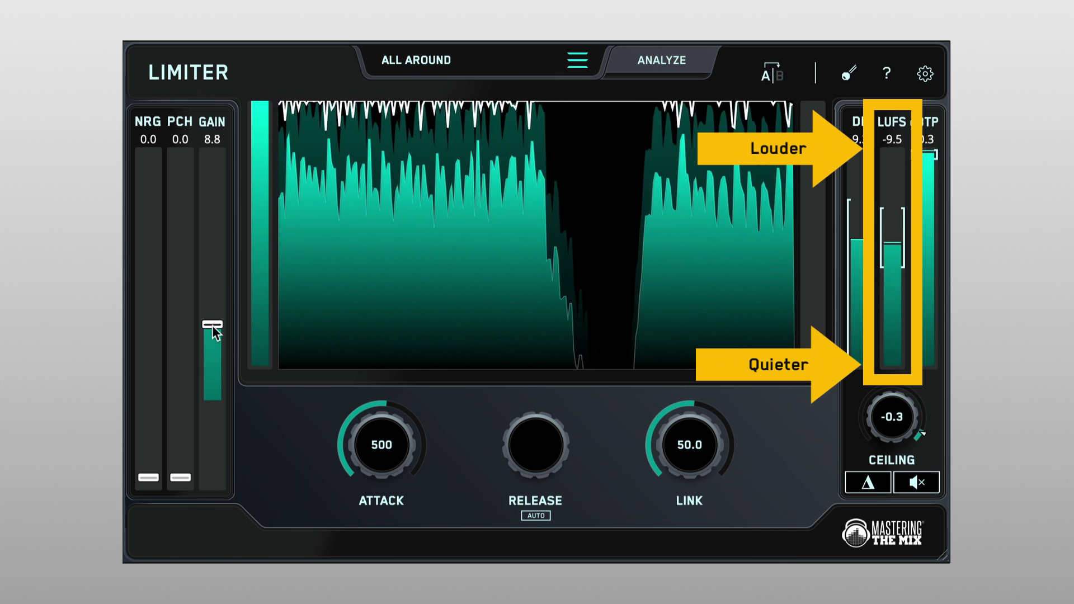
- Nudge GAIN up to 10.3, reaching about -7.7 LUFS with peaks held at -0.3 dBTP
drag(210, 322, 213, 314)
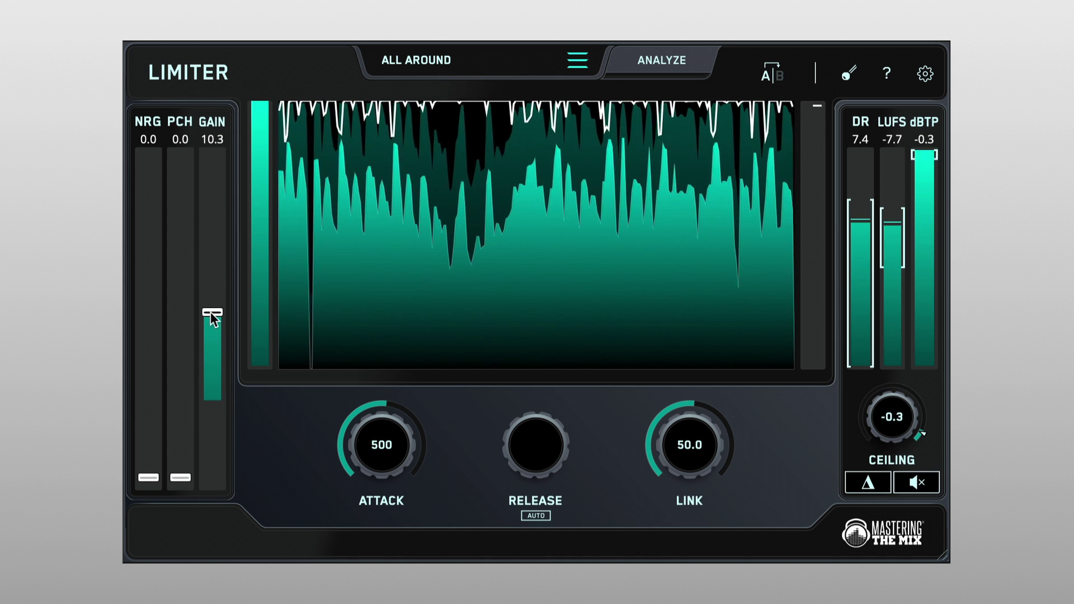
- Drive GAIN hard with CEILING at 0.0, then settle GAIN at 10.8, CEILING at -0.3, and clear held readings
drag(212, 311, 216, 199)
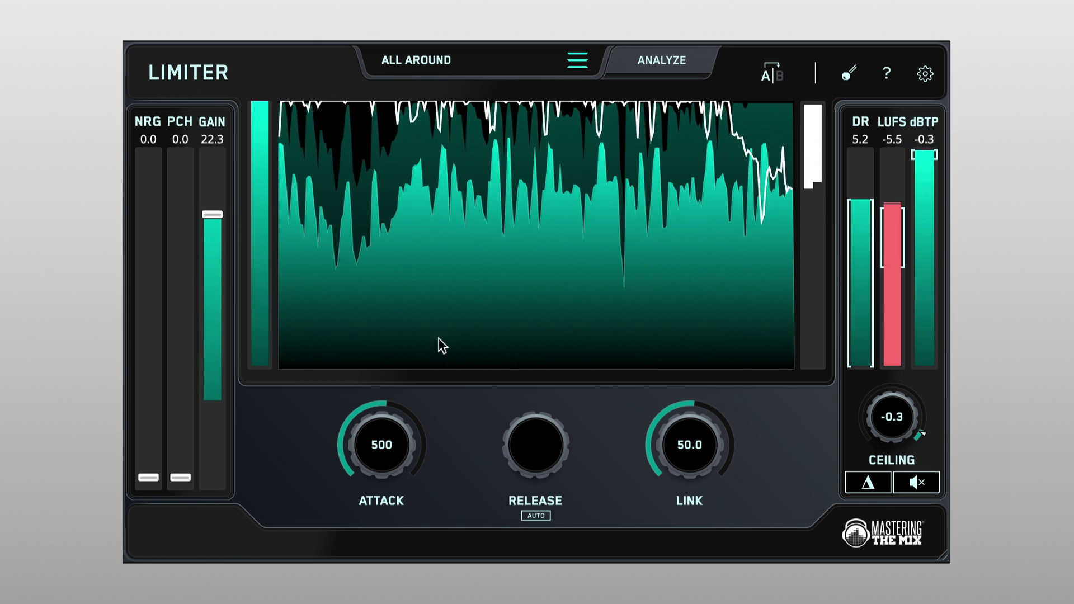
drag(898, 413, 898, 357)
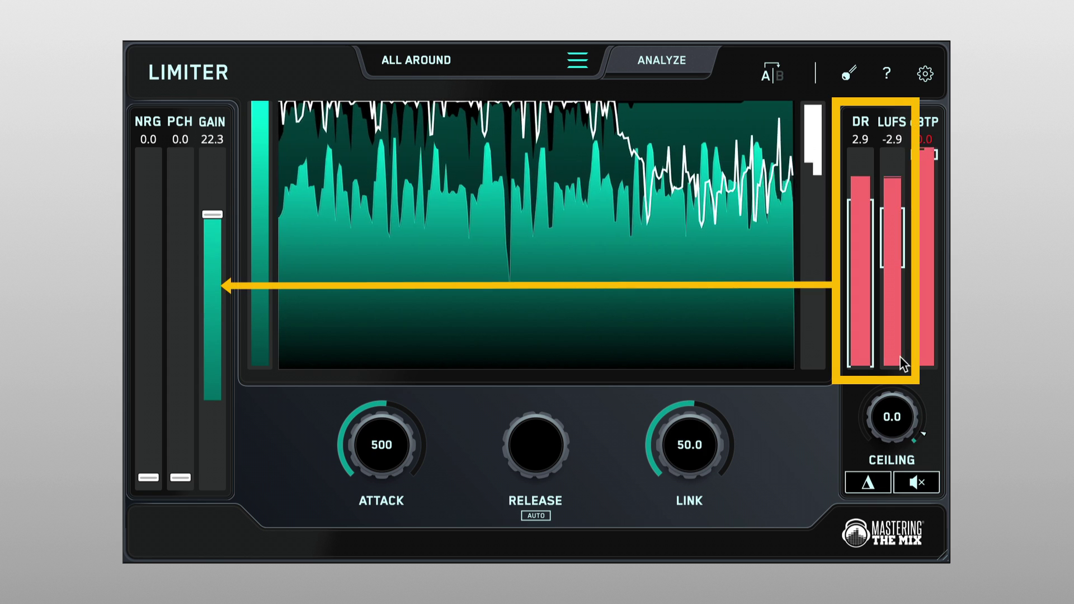
drag(215, 216, 215, 332)
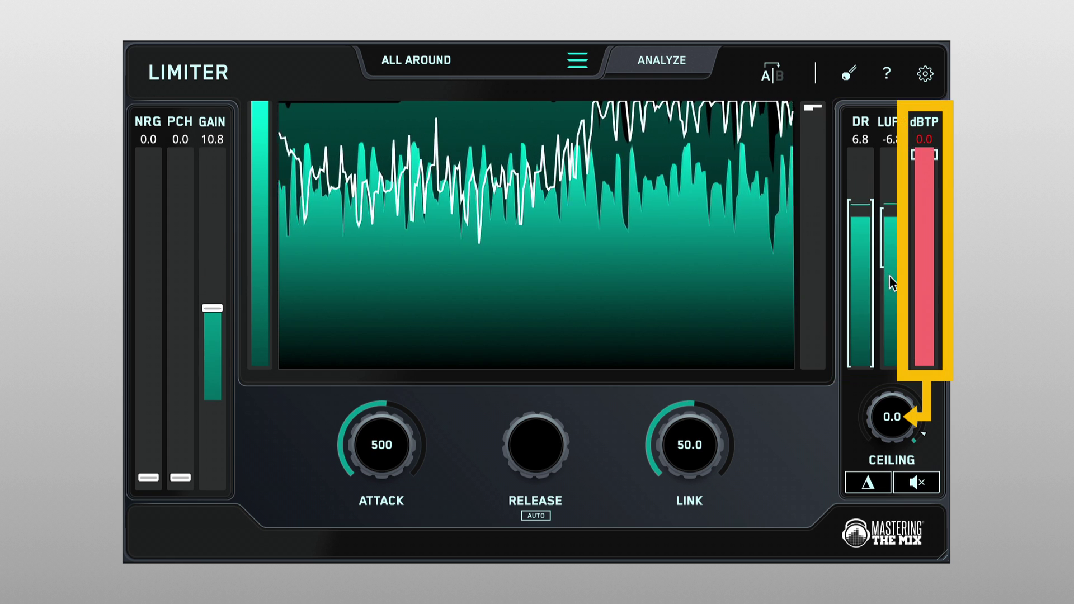
drag(891, 415, 888, 438)
click(924, 140)
click(895, 140)
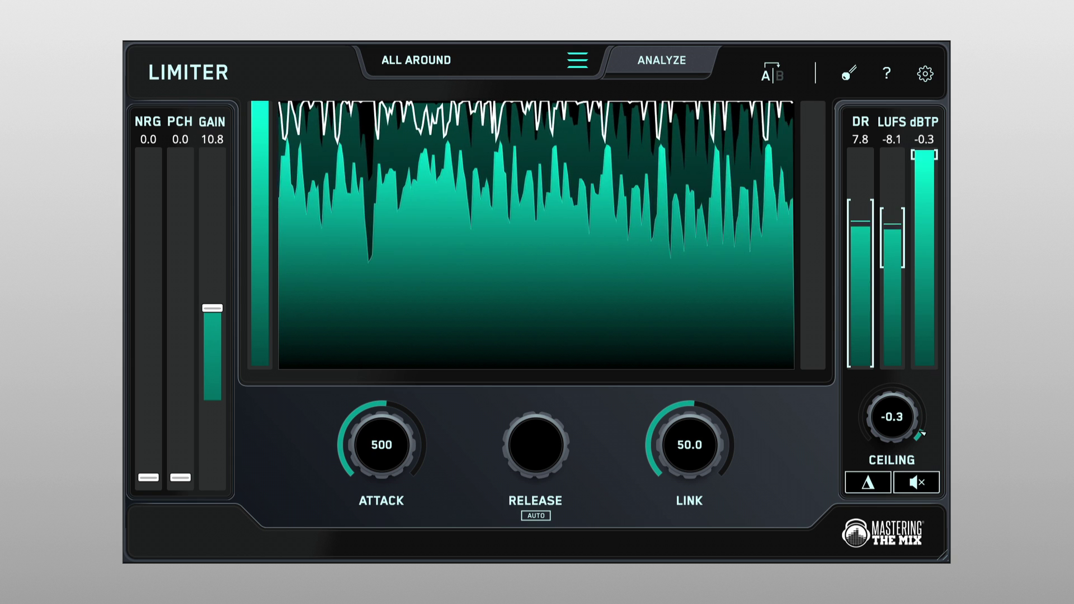
- In LIMITER Settings, check the Gain Reduction Scale (kept at 30dB) and disable the central level display
click(925, 73)
click(507, 400)
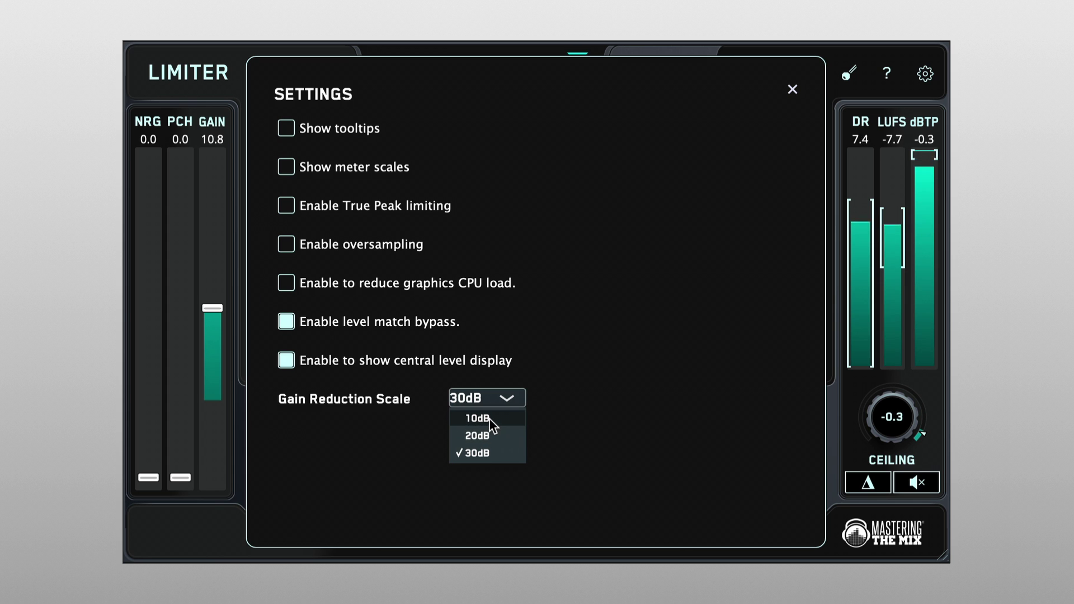
click(287, 361)
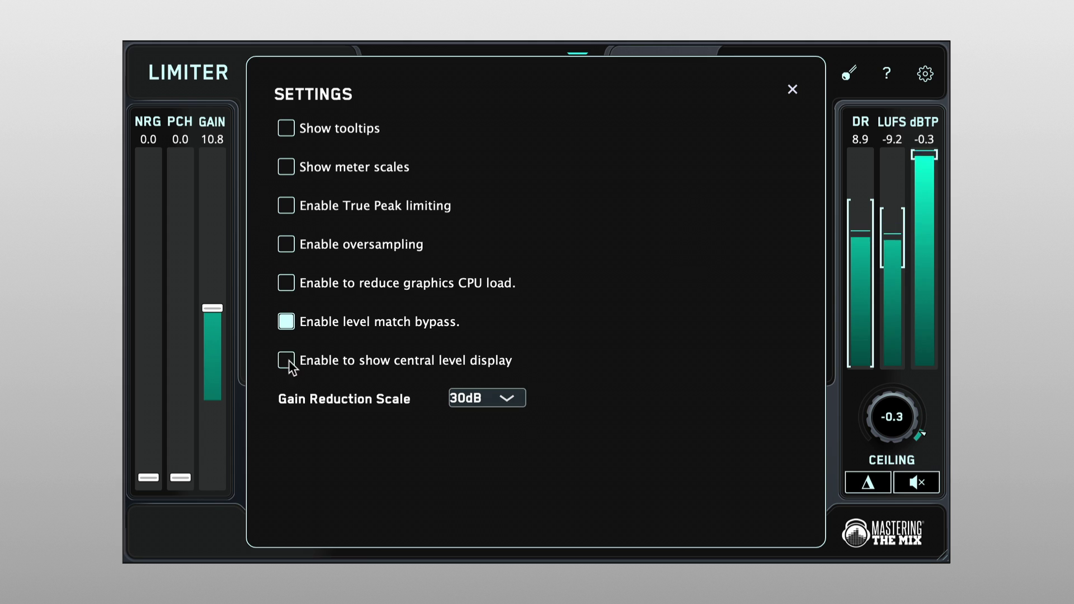
- Close the Settings panel to return to the main LIMITER display
click(793, 88)
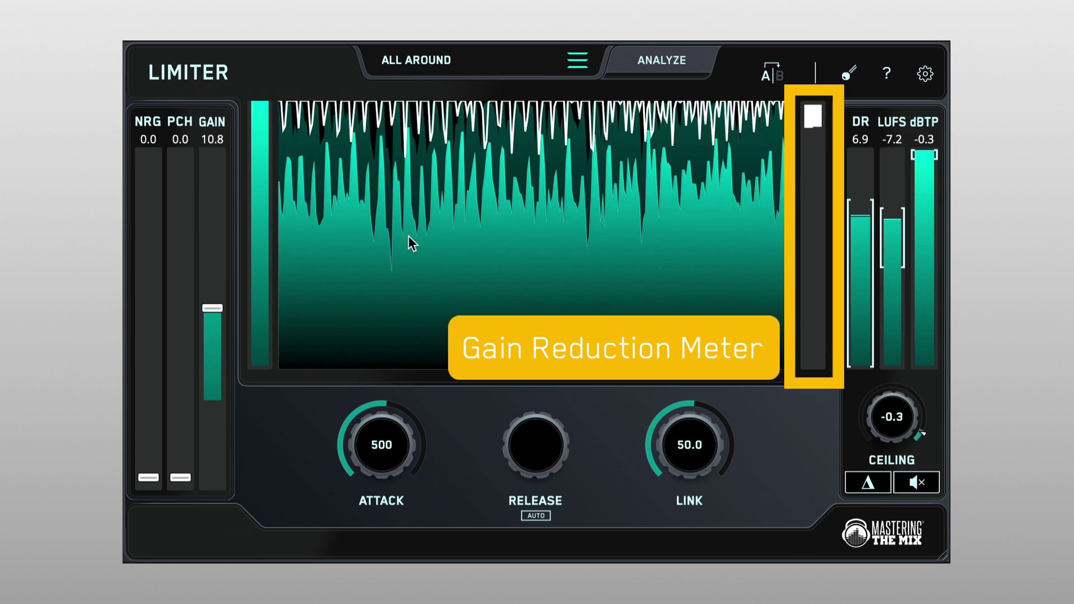
- Lower GAIN slightly to 10.6, reset LINK to 0.0, then raise it to 100.0
mouse_move(216, 306)
mouse_down()
mouse_move(219, 340)
mouse_move(215, 309)
mouse_up()
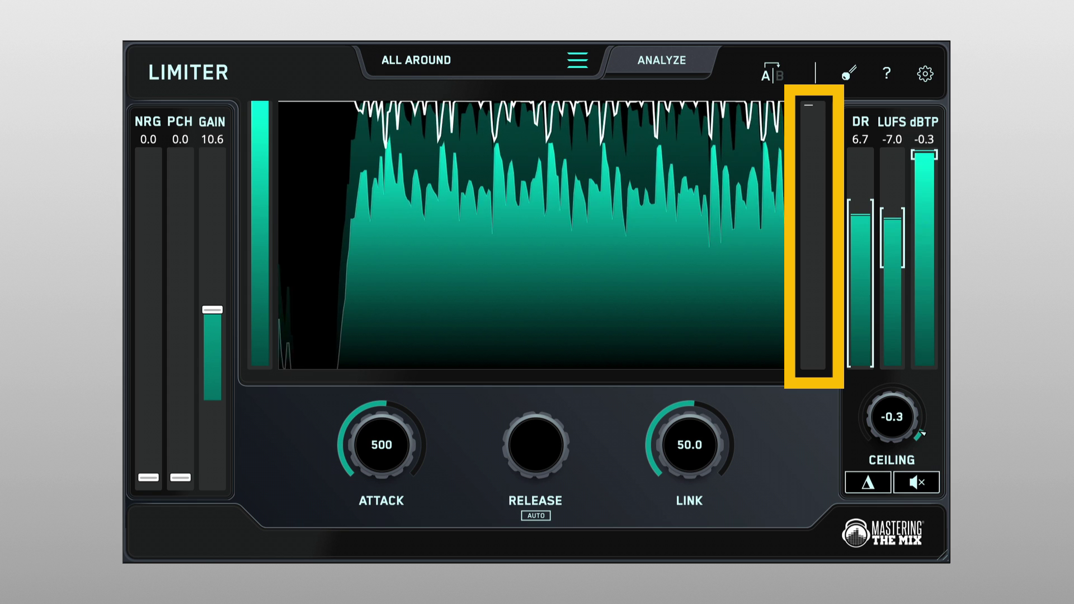
scroll(691, 427, down, 1)
double_click(692, 427)
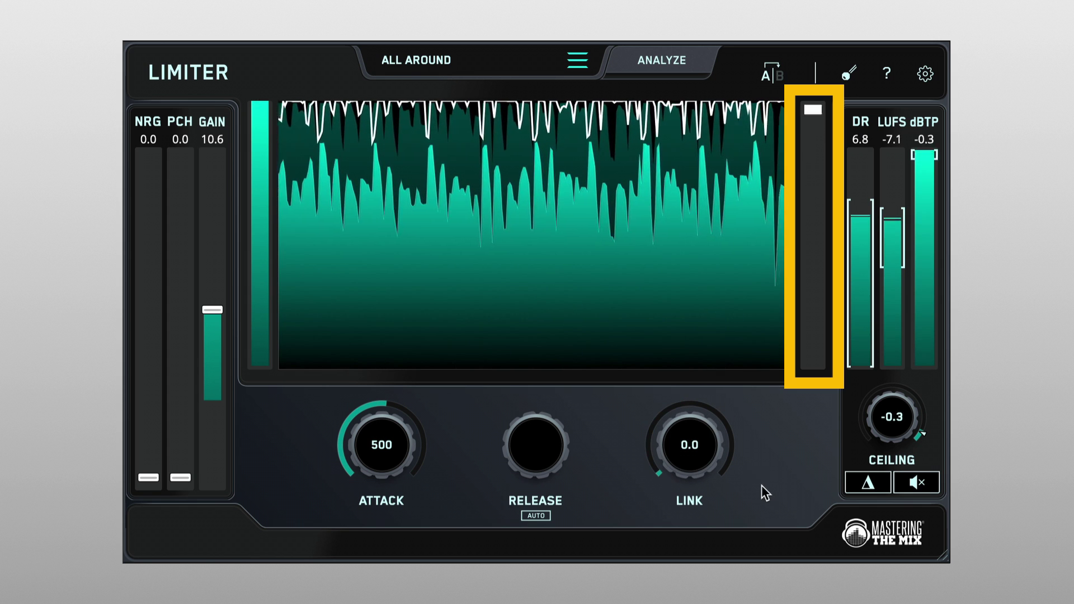
drag(693, 469, 675, 451)
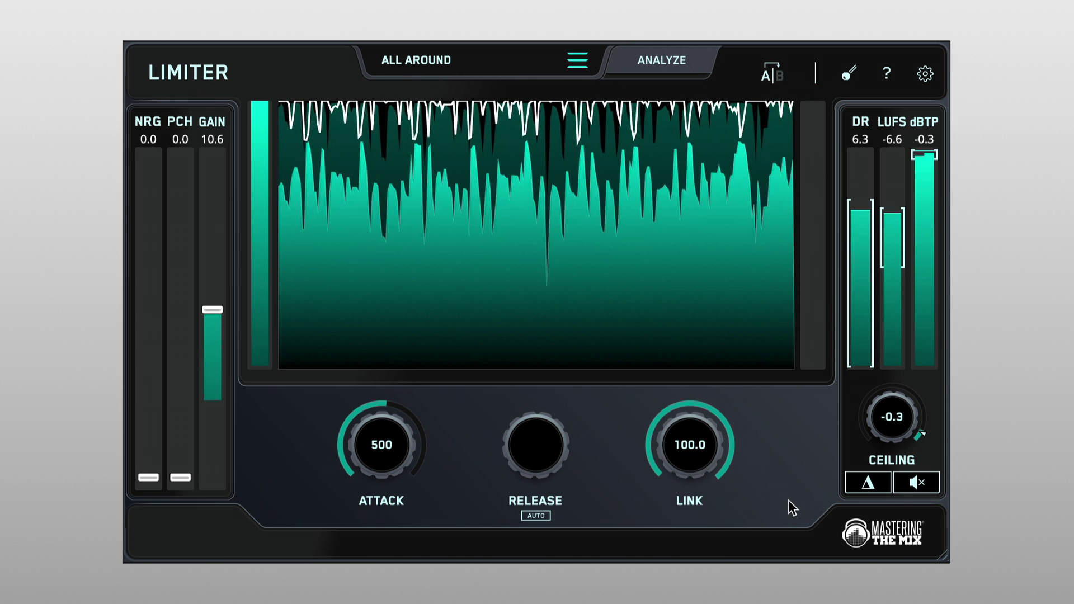
- Reset LINK to its 50.0 default and enable 'Show meter scales' in Settings
double_click(690, 462)
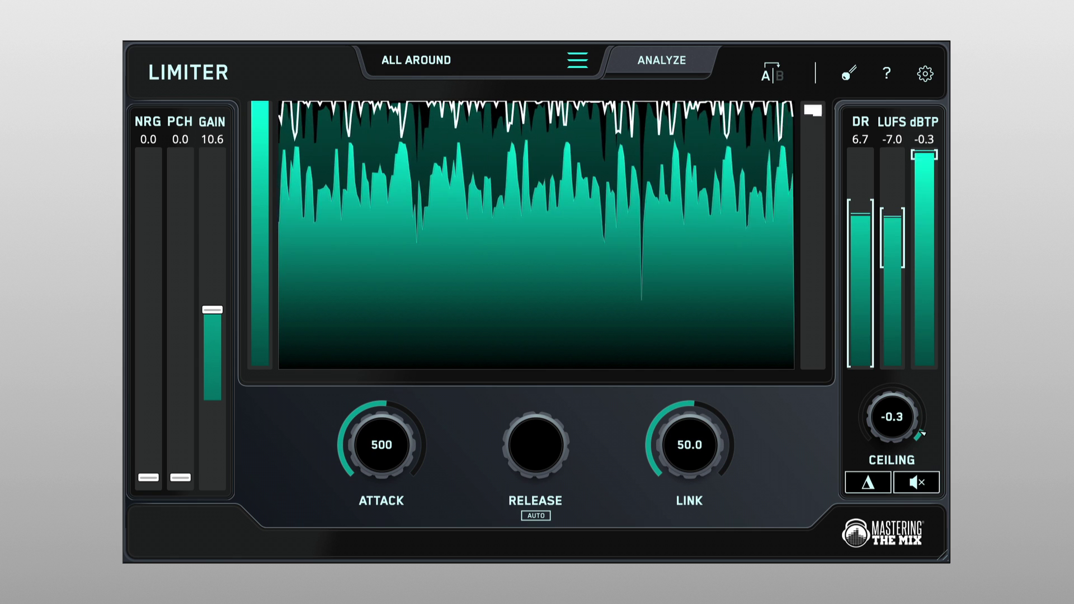
click(925, 73)
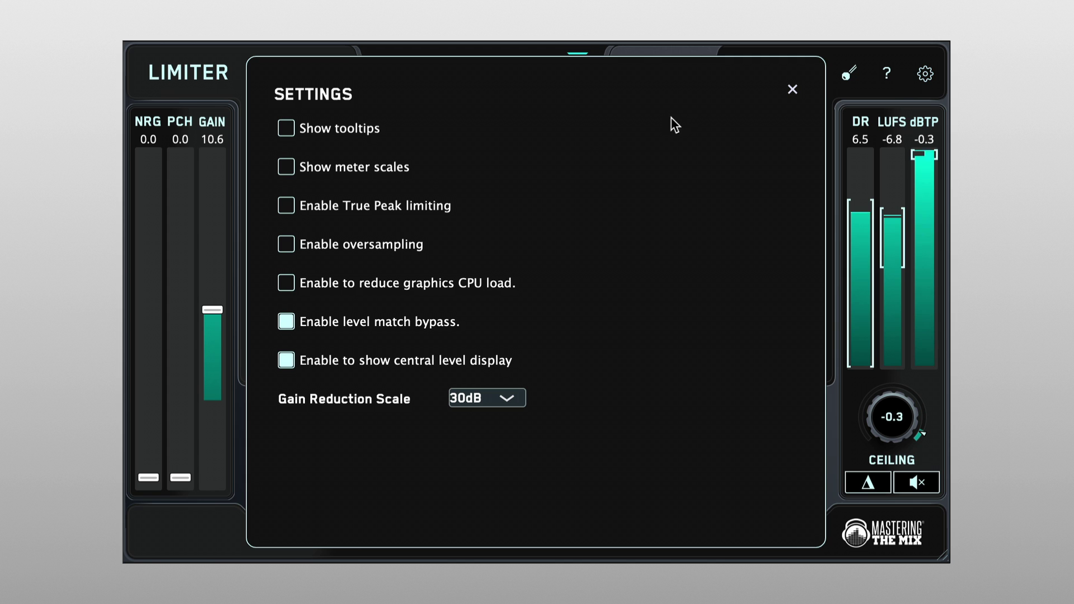
click(286, 167)
click(792, 90)
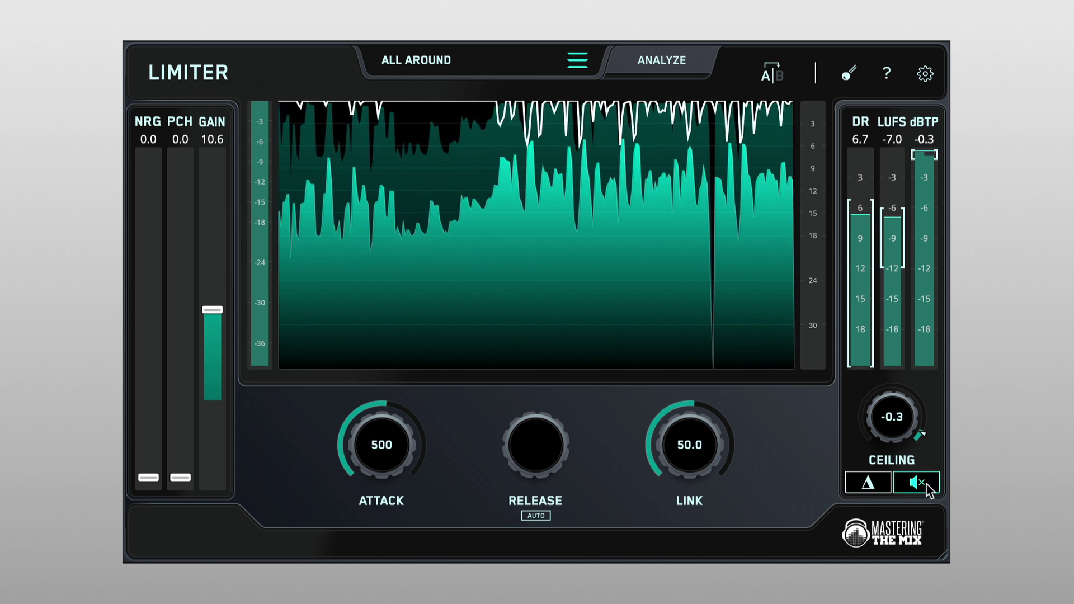
- Audition the Delta signal while resetting ATTACK, moving LINK to 63.9 and lowering GAIN to 8.9
click(869, 483)
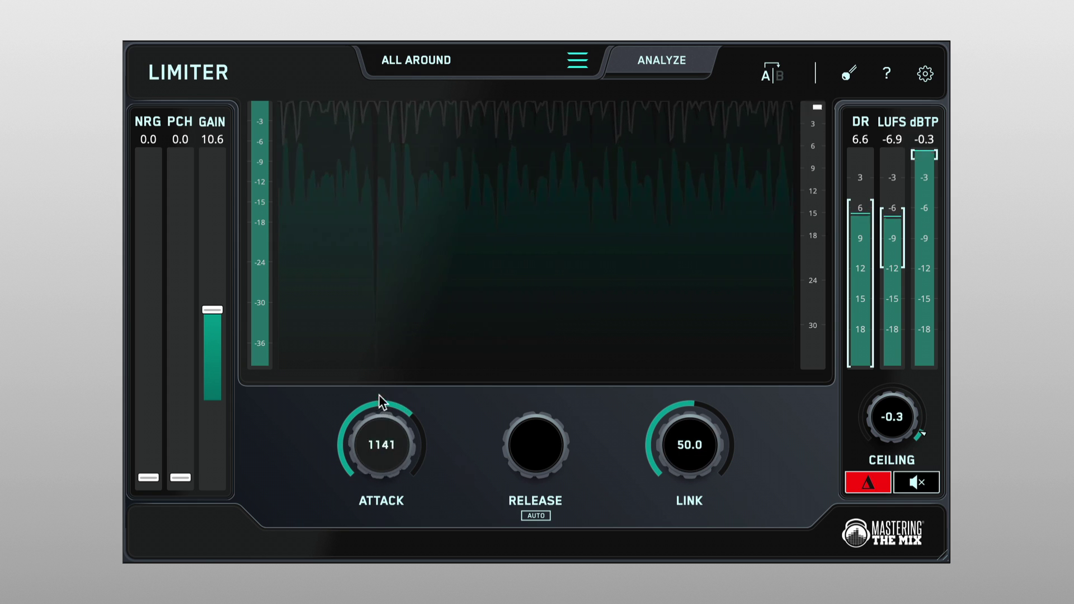
double_click(383, 430)
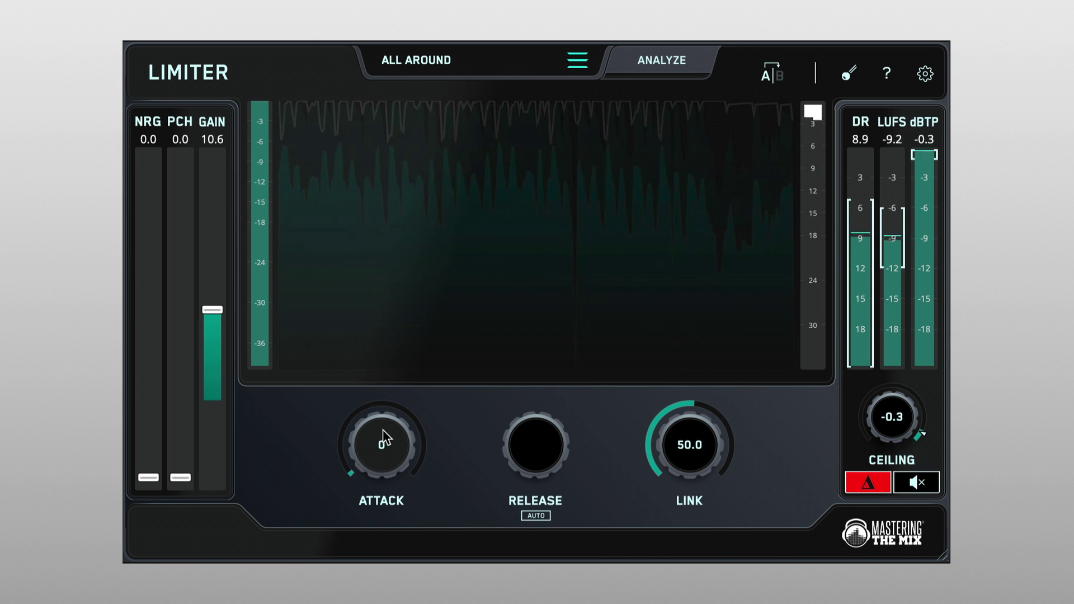
scroll(383, 429, up, 5)
scroll(687, 457, up, 4)
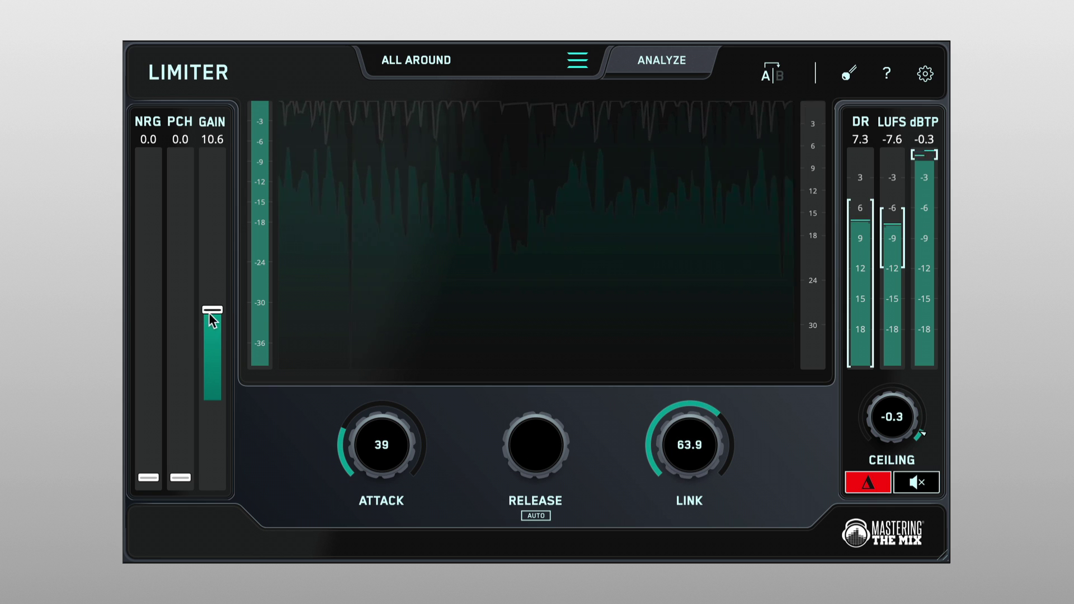
drag(209, 311, 211, 337)
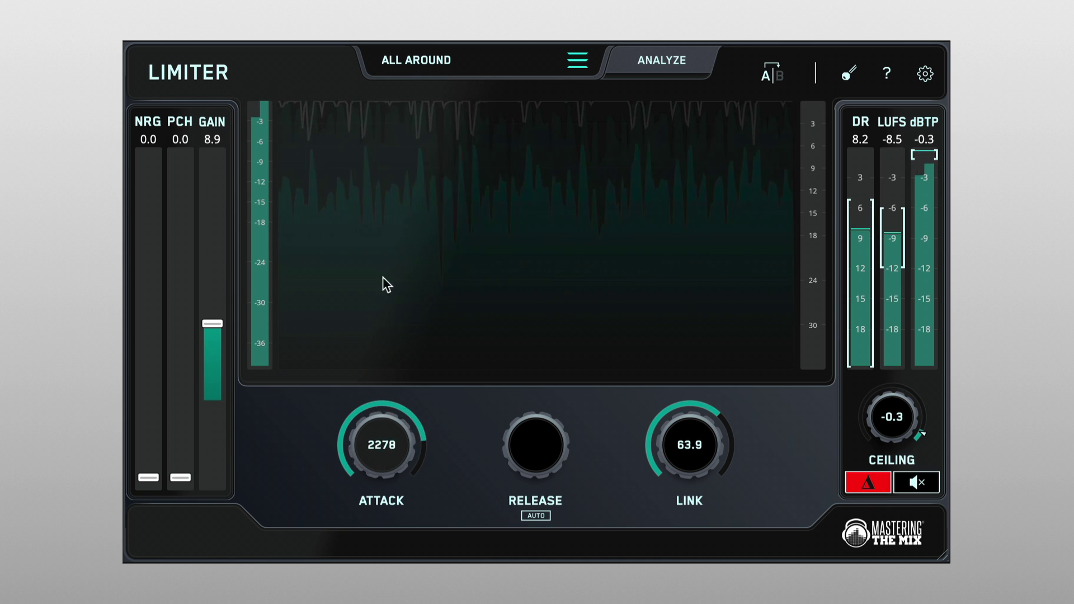
click(866, 479)
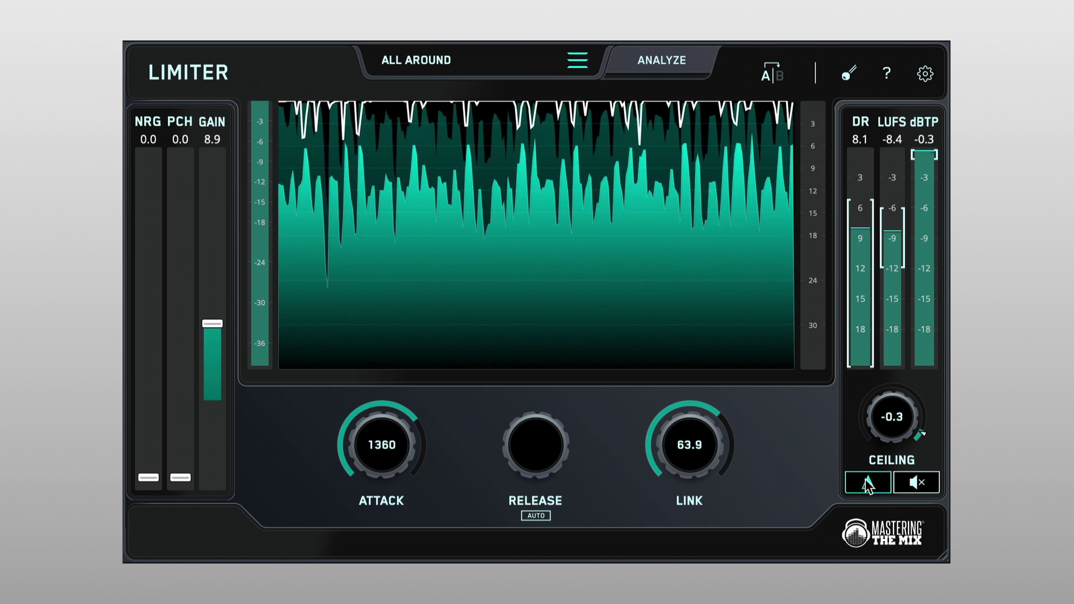
click(924, 487)
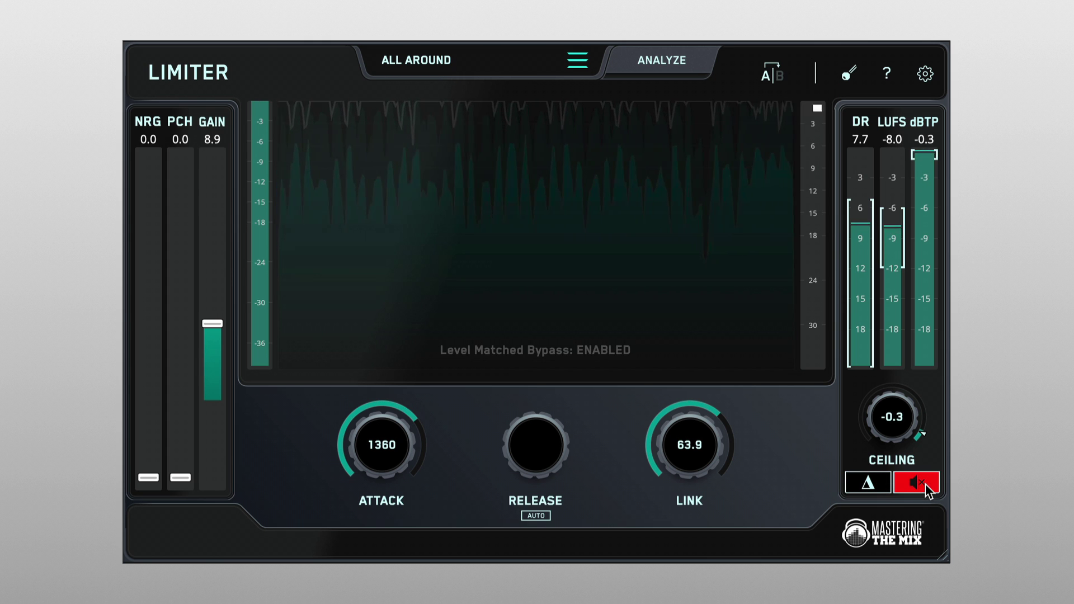
click(924, 484)
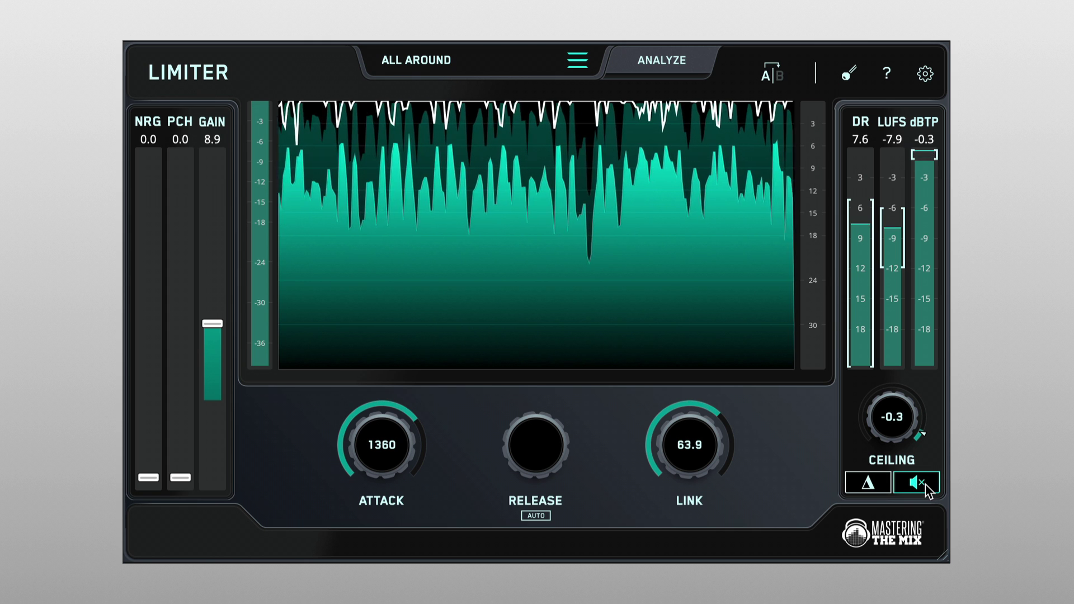
click(925, 486)
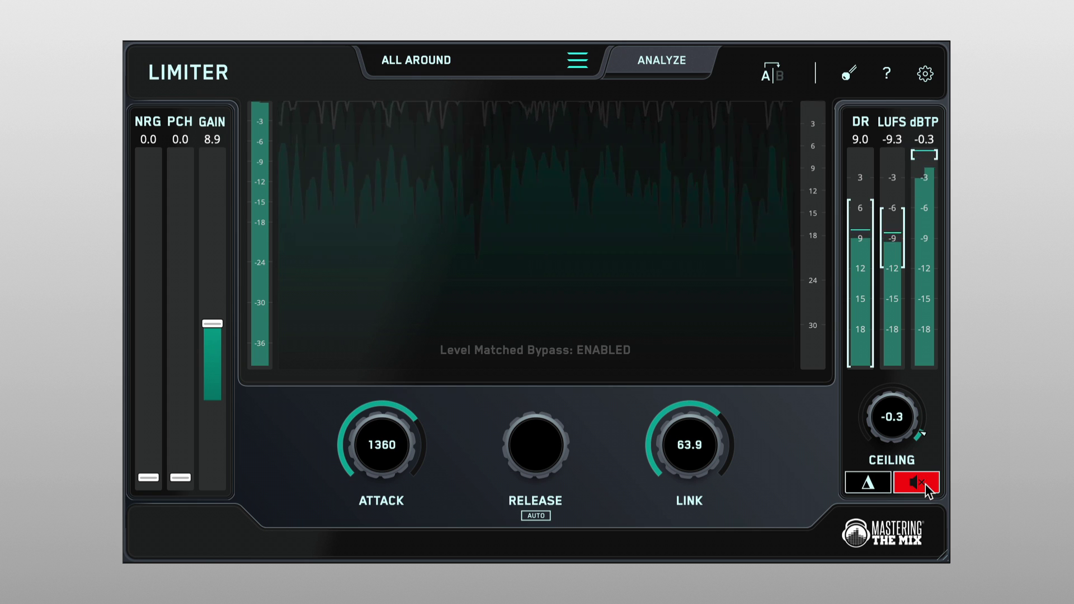
click(926, 485)
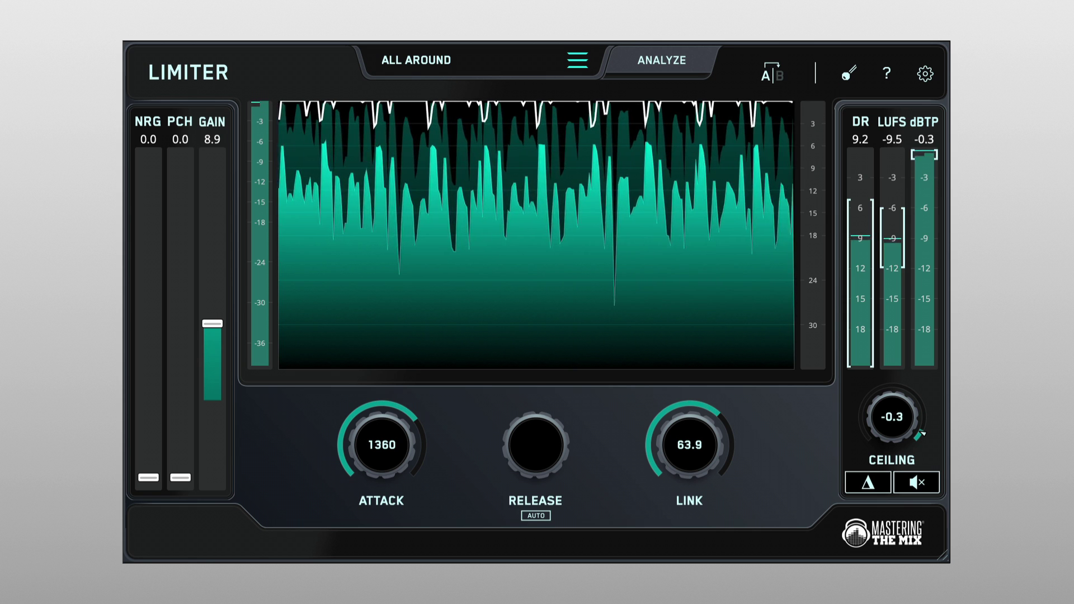
click(924, 485)
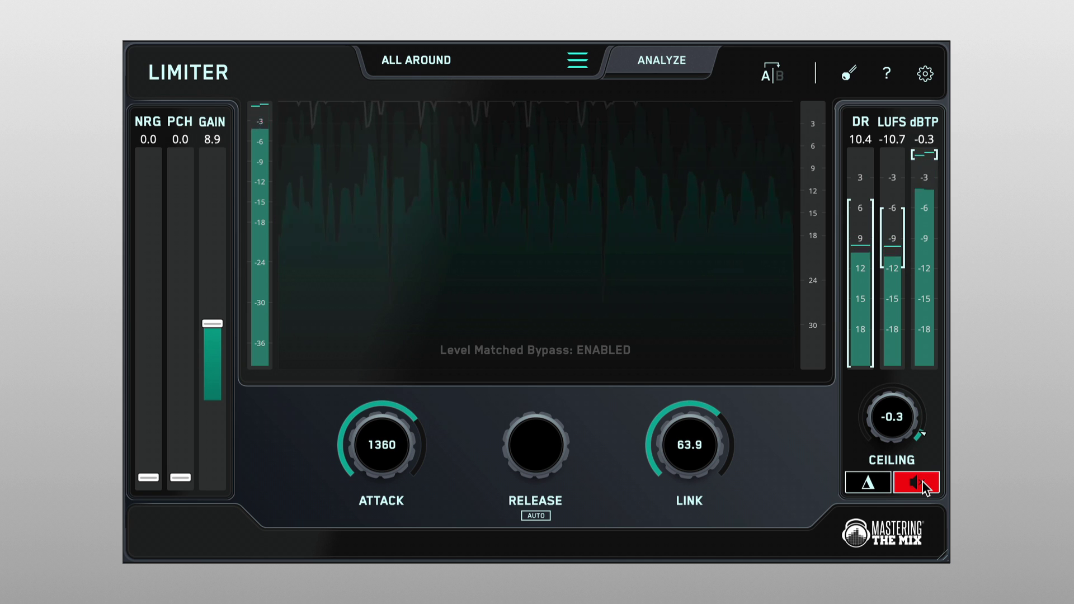
click(924, 485)
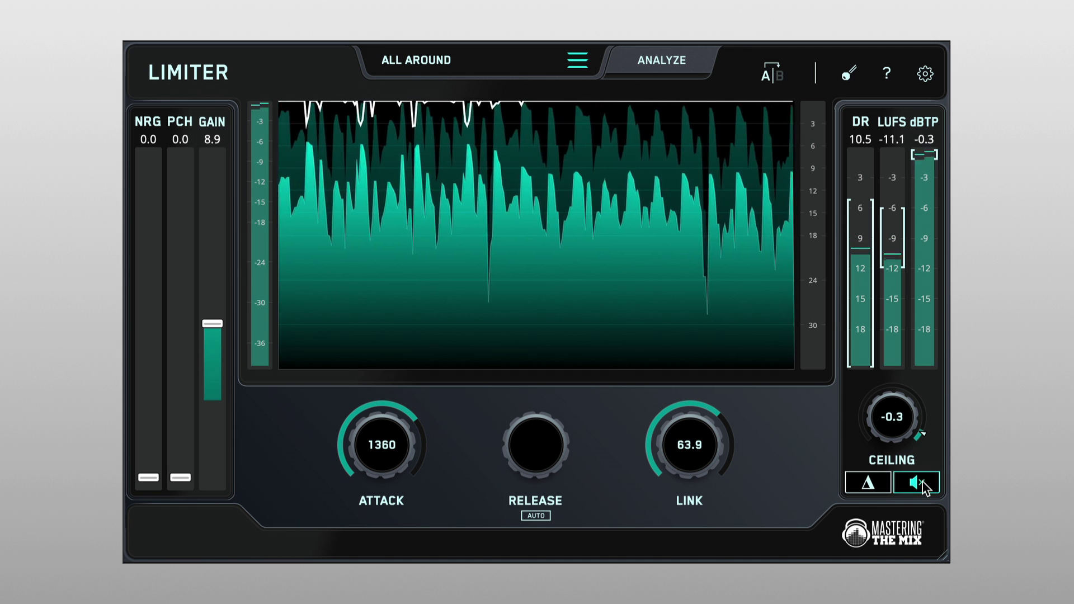
click(924, 485)
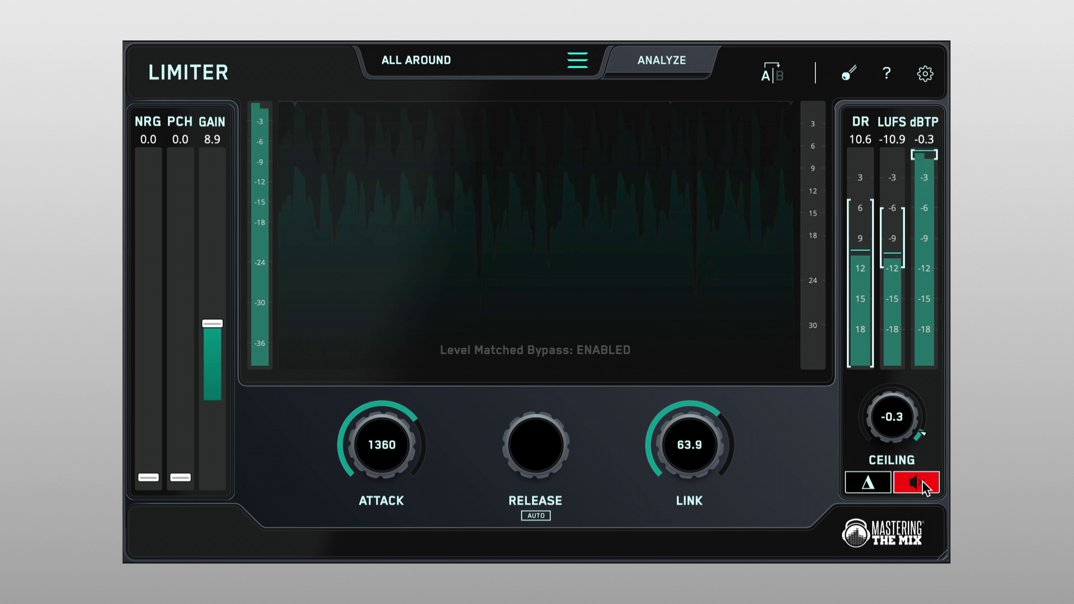
click(923, 485)
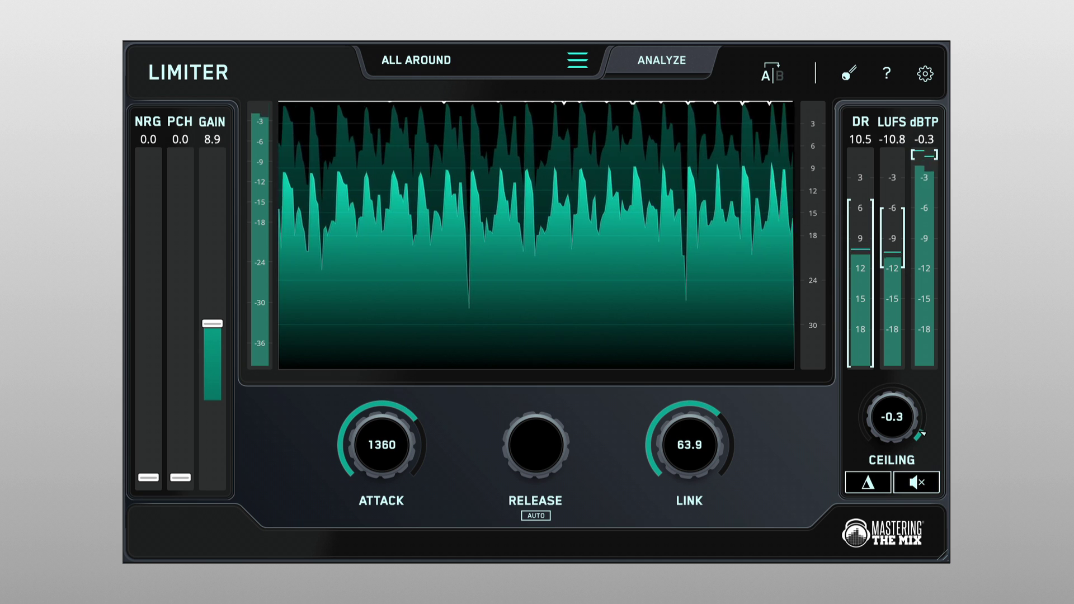
- Tick 'Enable to reduce graphics CPU load.' in LIMITER's settings, then close the settings panel
click(925, 73)
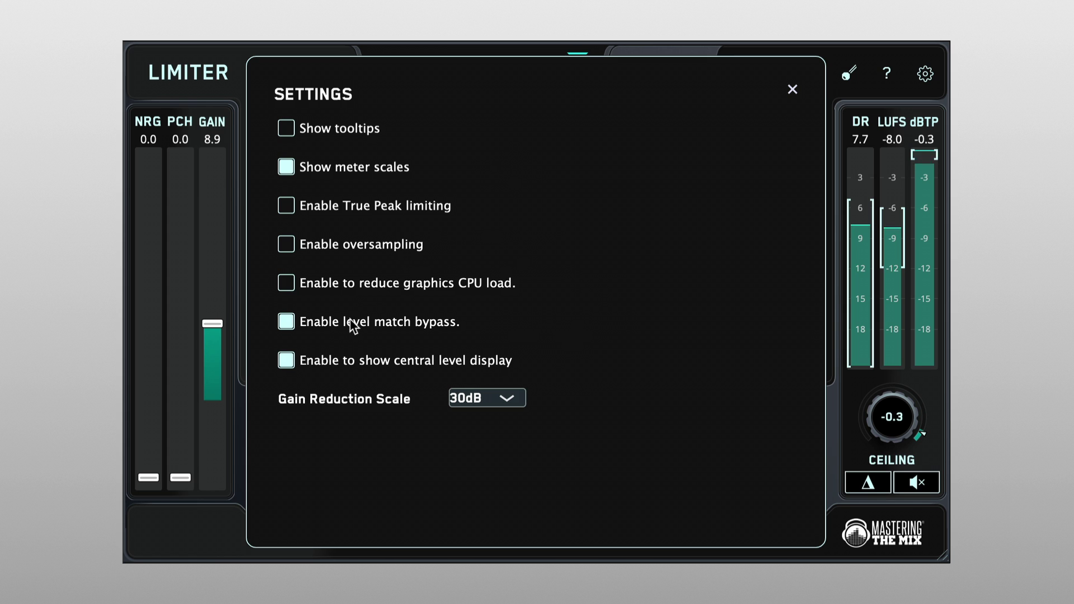
click(286, 283)
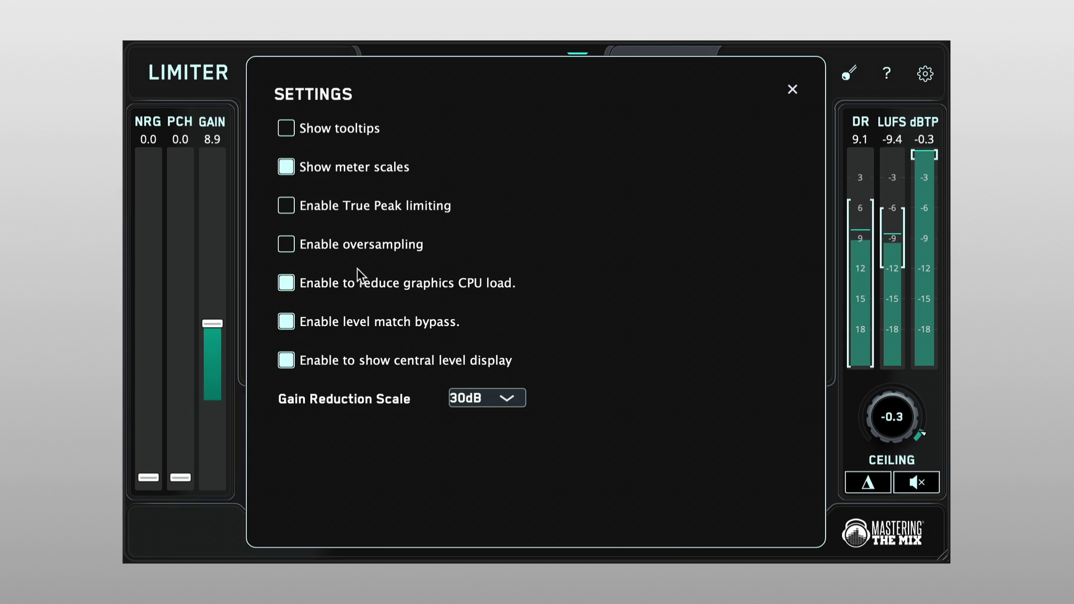
click(790, 92)
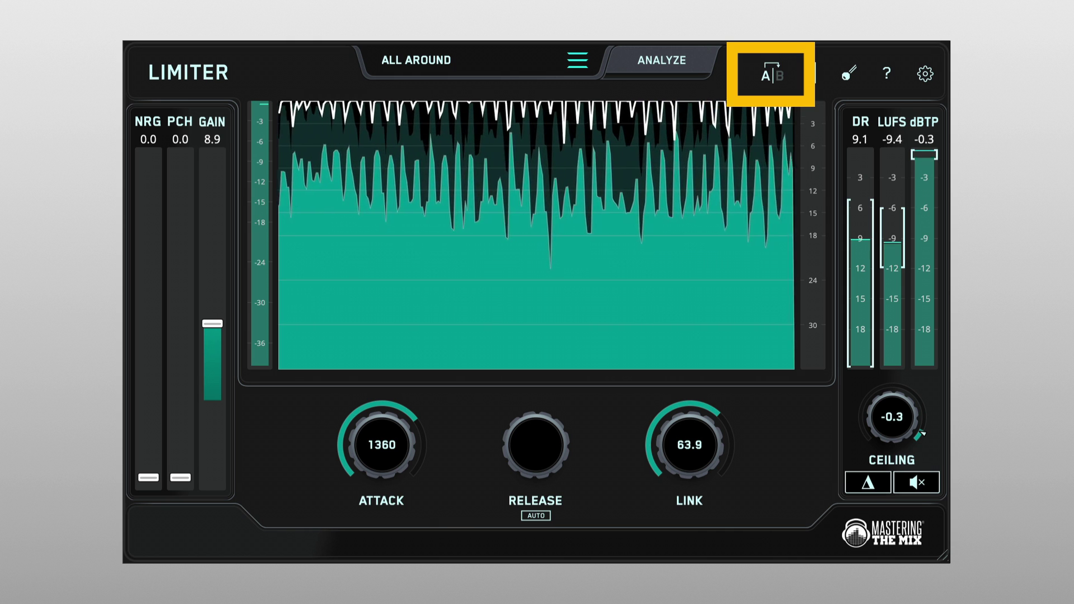
- On the A slot, raise GAIN to 12.5, lower ATTACK to 48 and LINK to 9.4
click(773, 76)
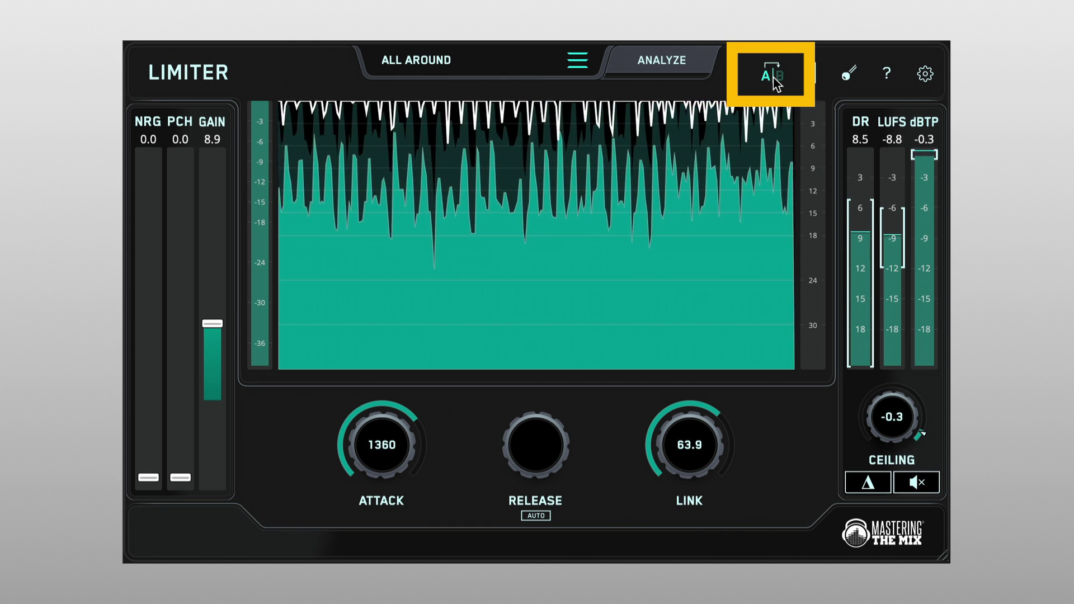
click(775, 78)
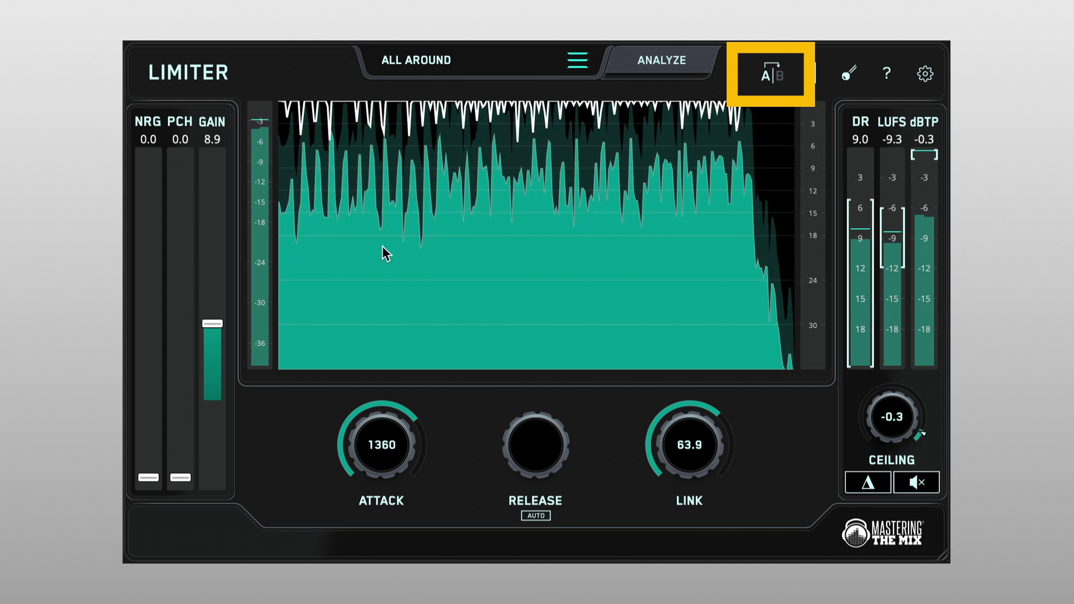
drag(219, 333, 218, 303)
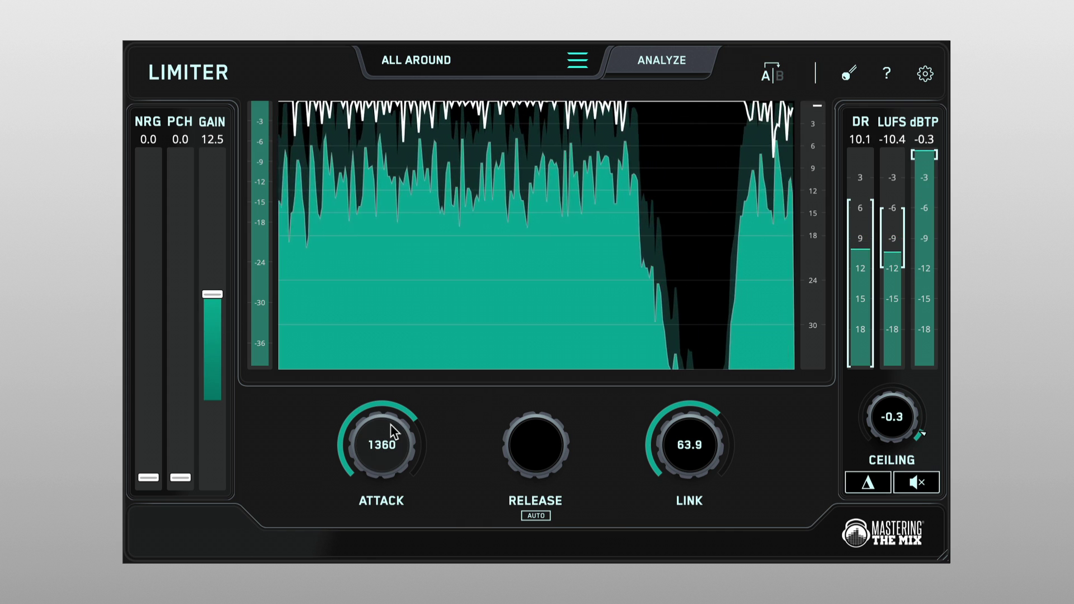
drag(459, 437, 455, 546)
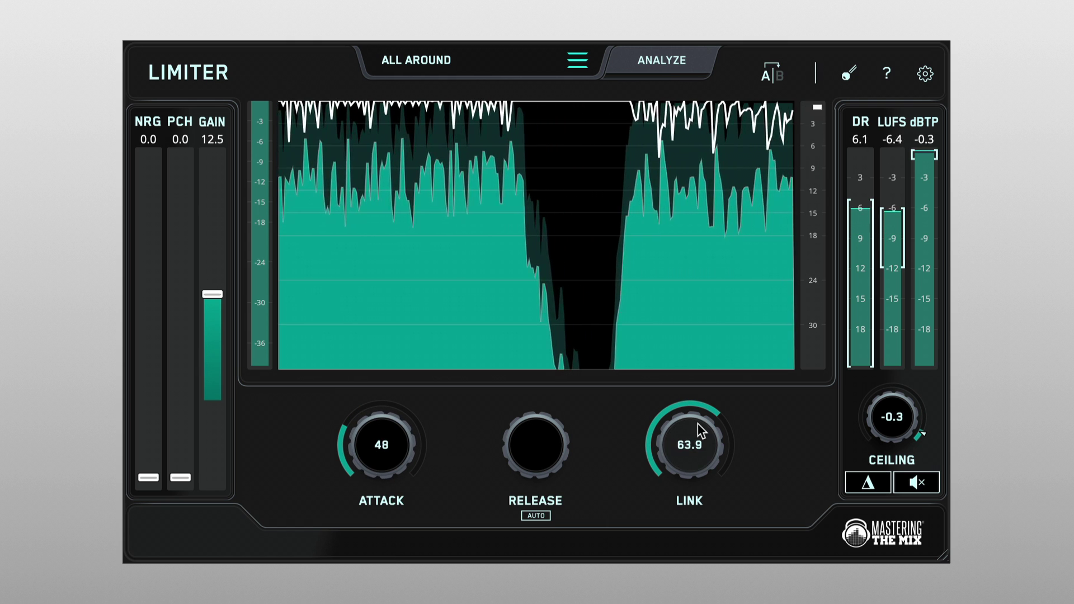
scroll(699, 431, down, 10)
scroll(700, 431, down, 2)
- Toggle between A and B to compare the new setup with the original 8.9 gain, 63.9 link
click(774, 75)
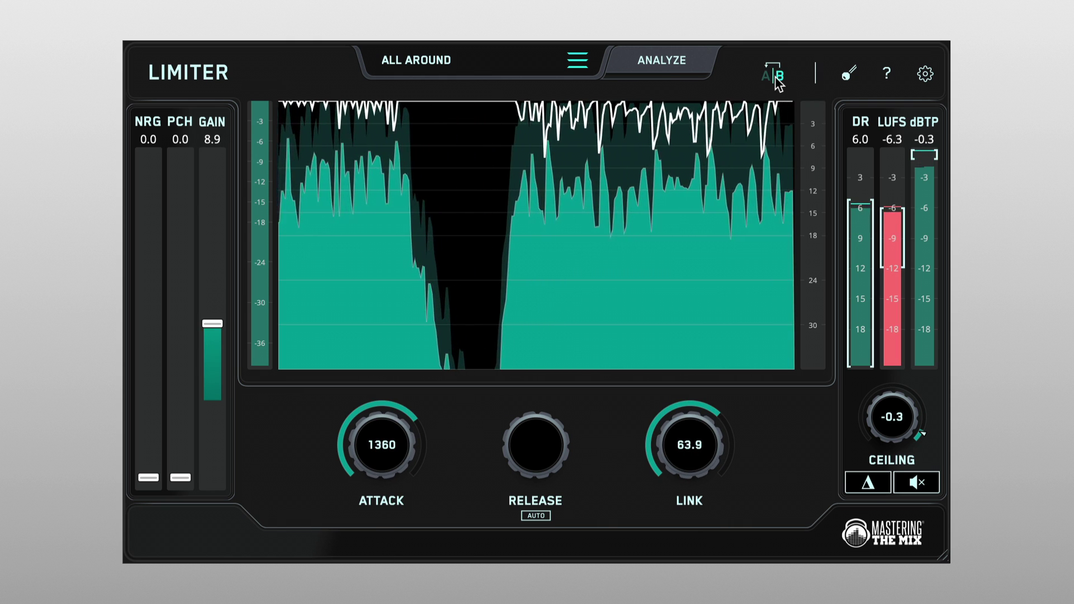
click(775, 77)
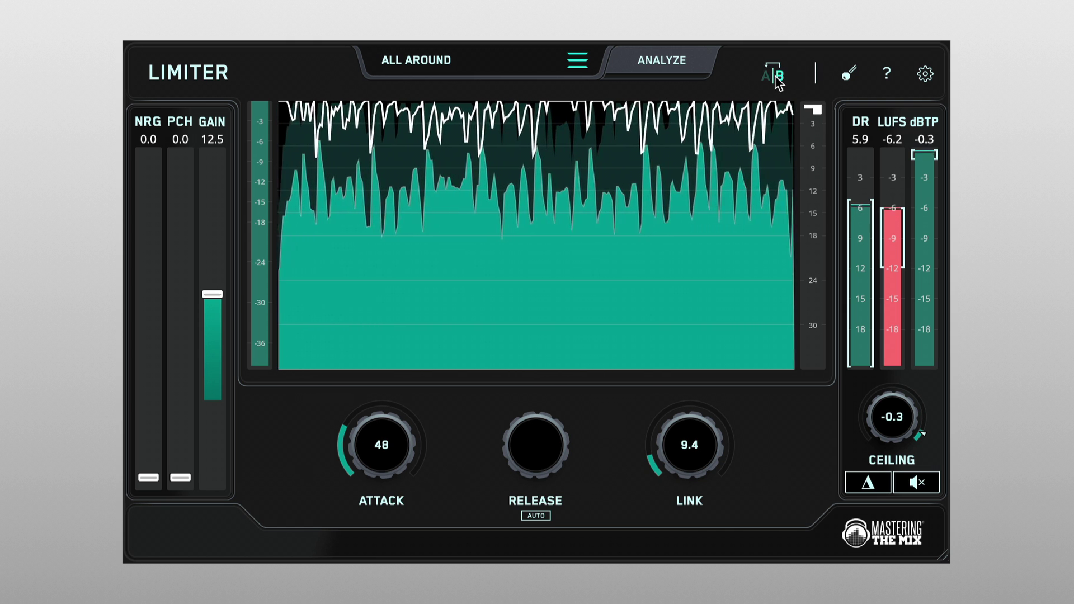
scroll(388, 460, up, 5)
scroll(387, 459, up, 1)
click(774, 77)
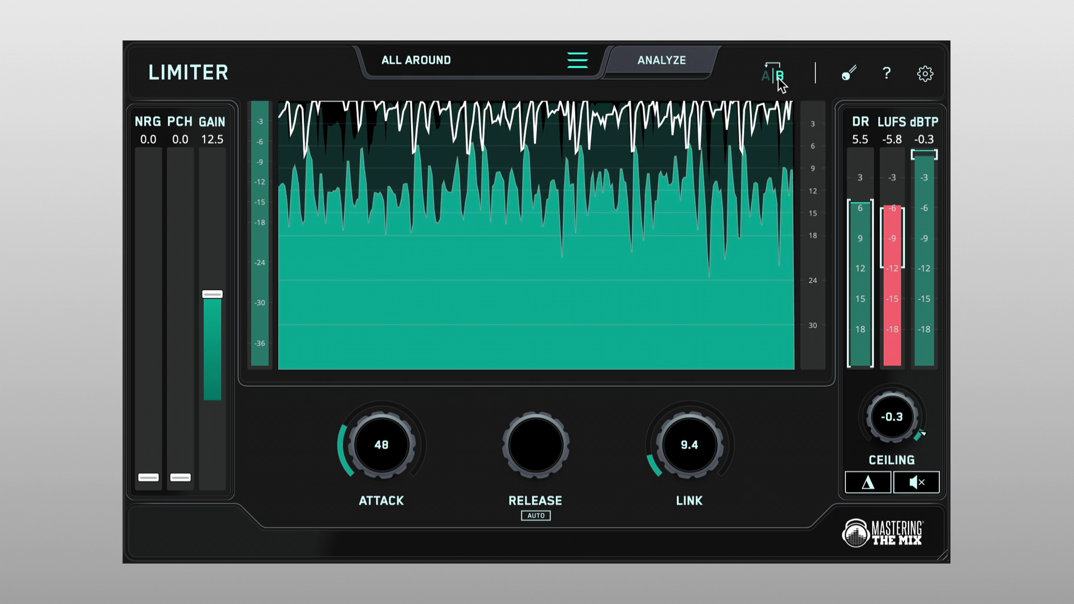
click(778, 78)
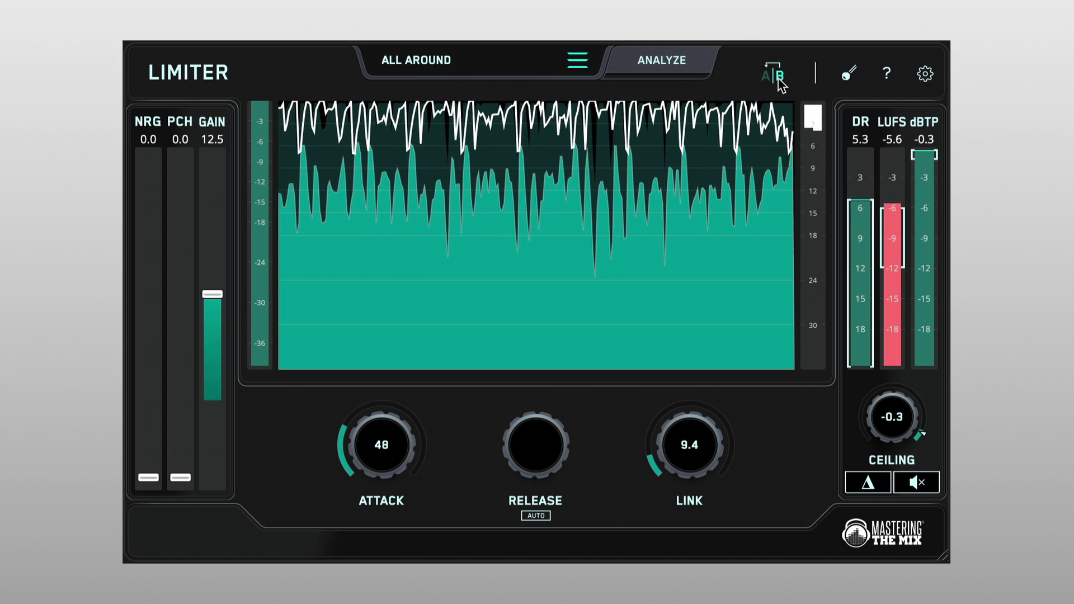
click(778, 78)
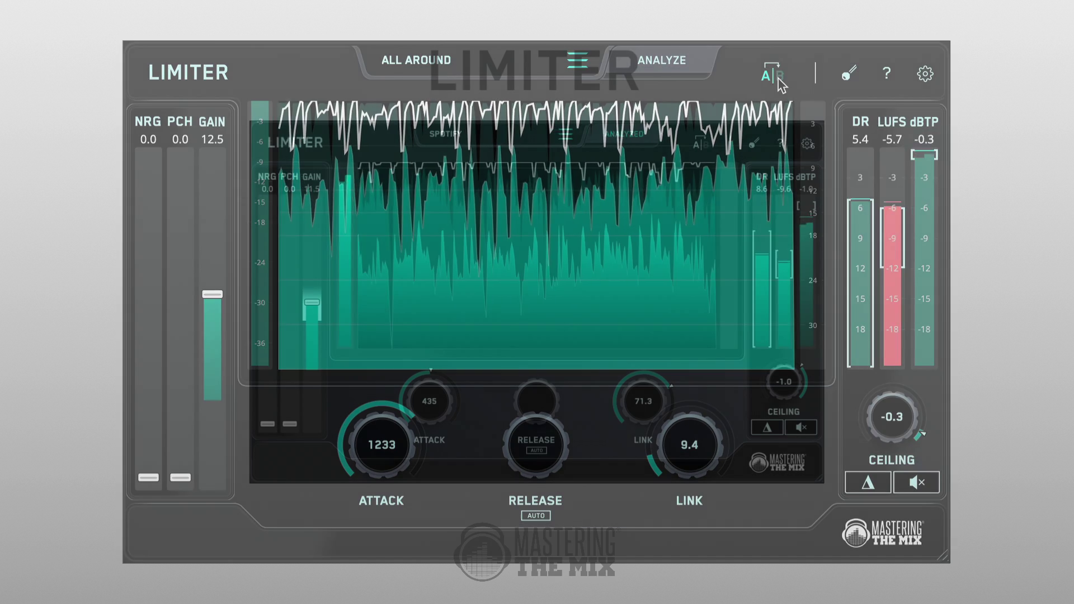